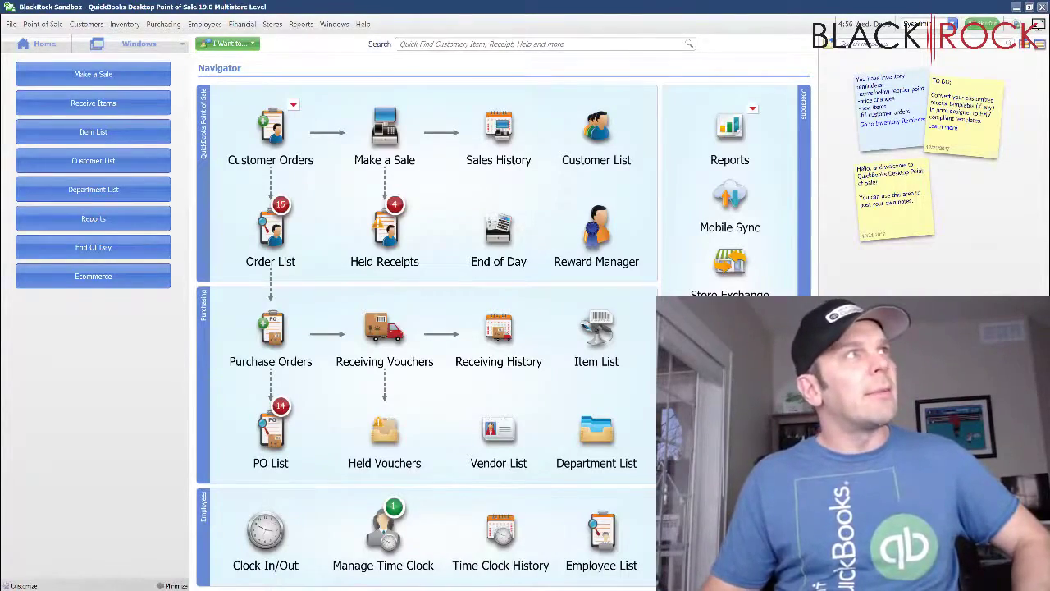
Check the photo folder, then open the Item List and search inventory for 'mountain'
key(alt+Tab)
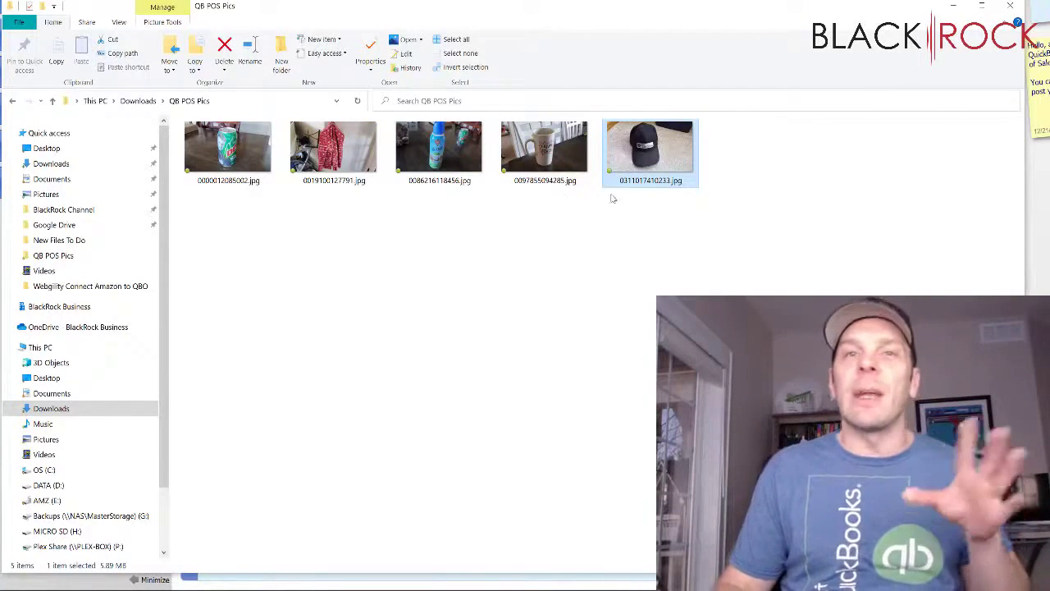
click(953, 6)
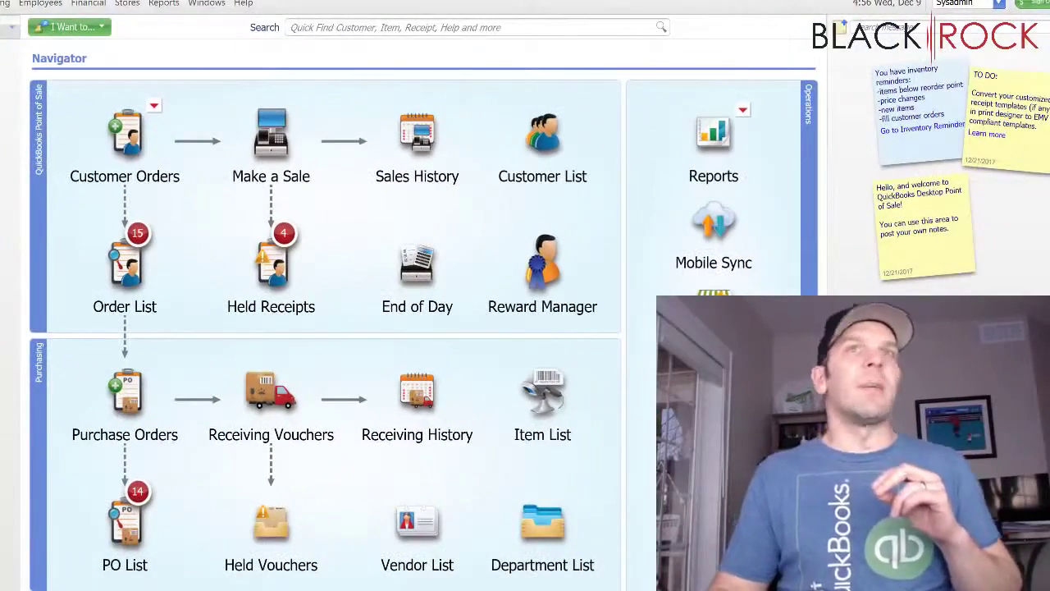
click(523, 394)
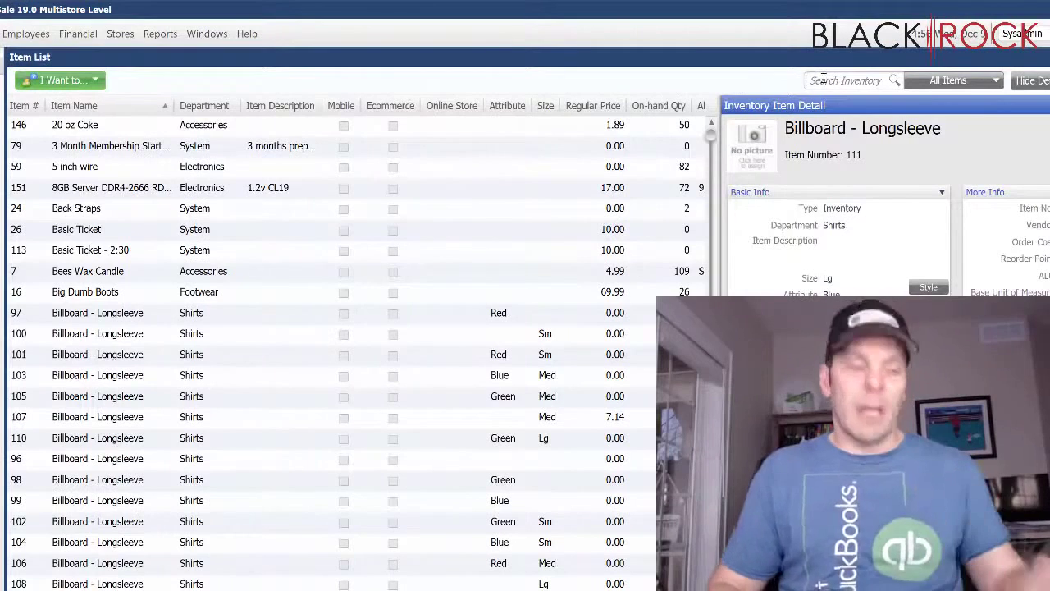
text(md)
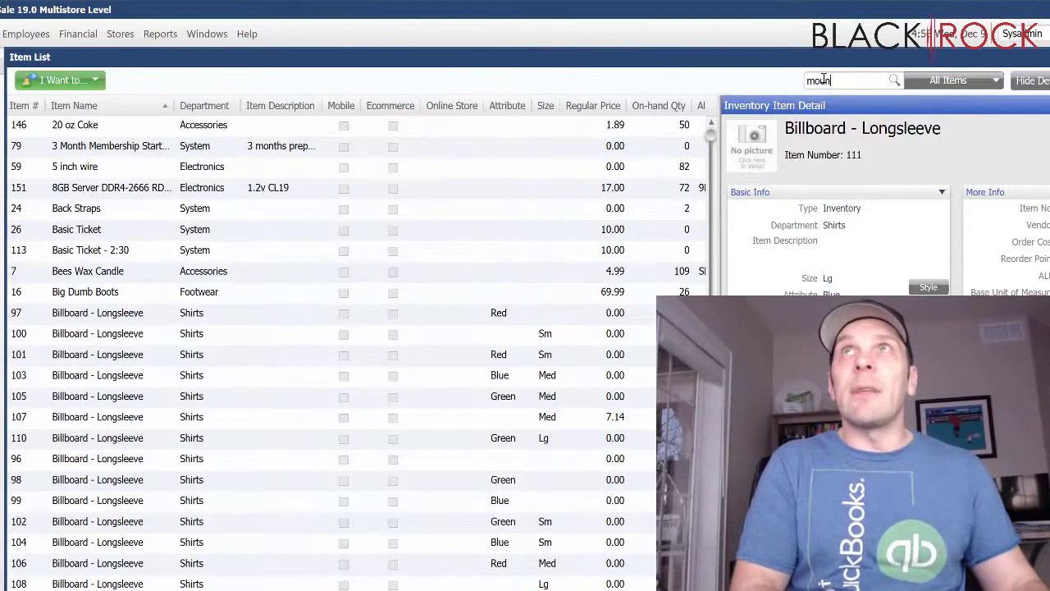
text(untain)
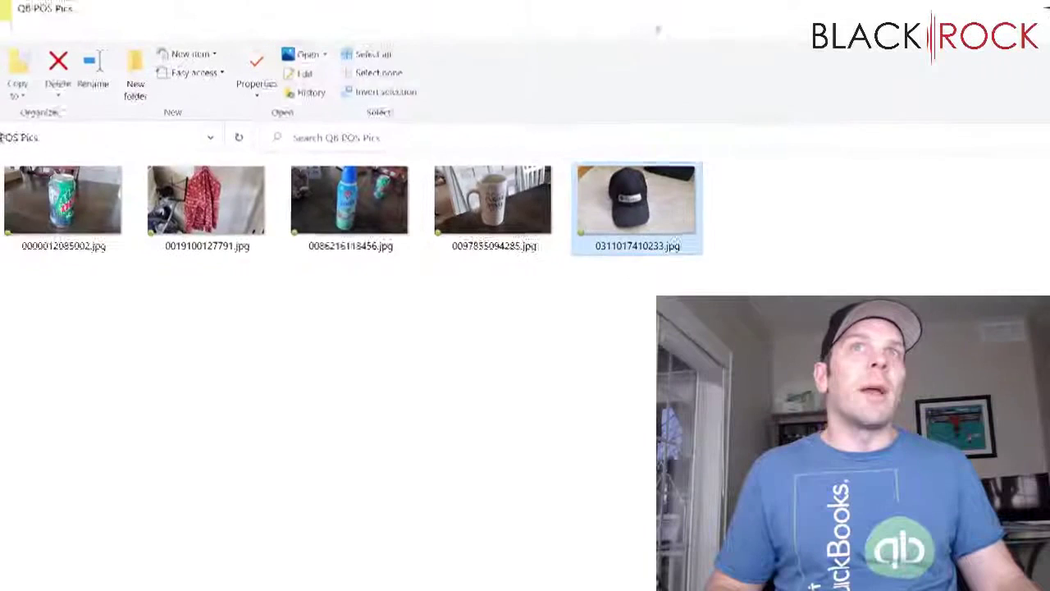
Select photo 0000012085002.jpg and move the Explorer window off the item list
click(62, 245)
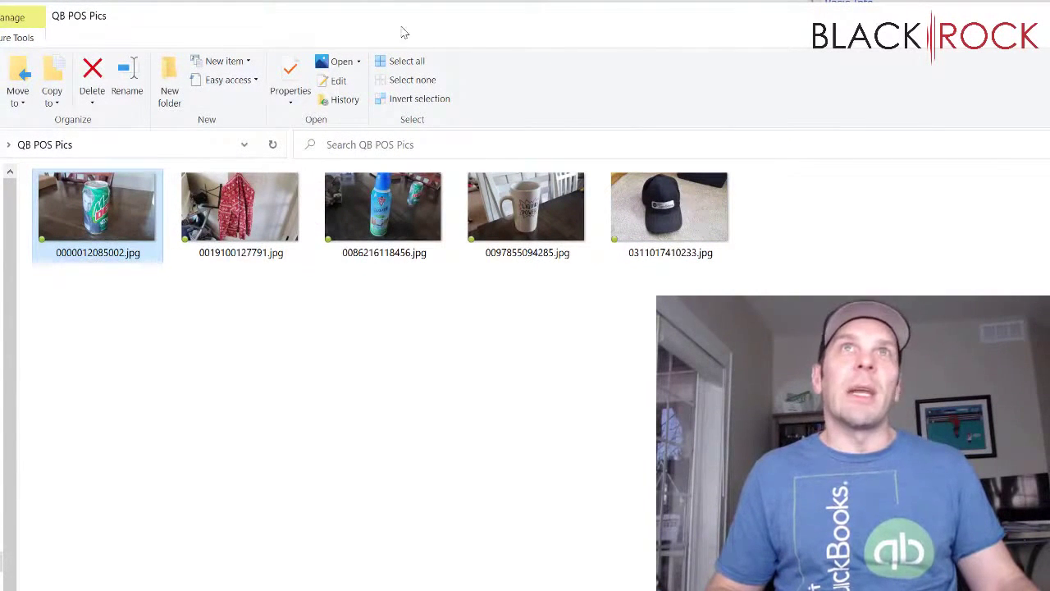
drag(403, 33, 24, 64)
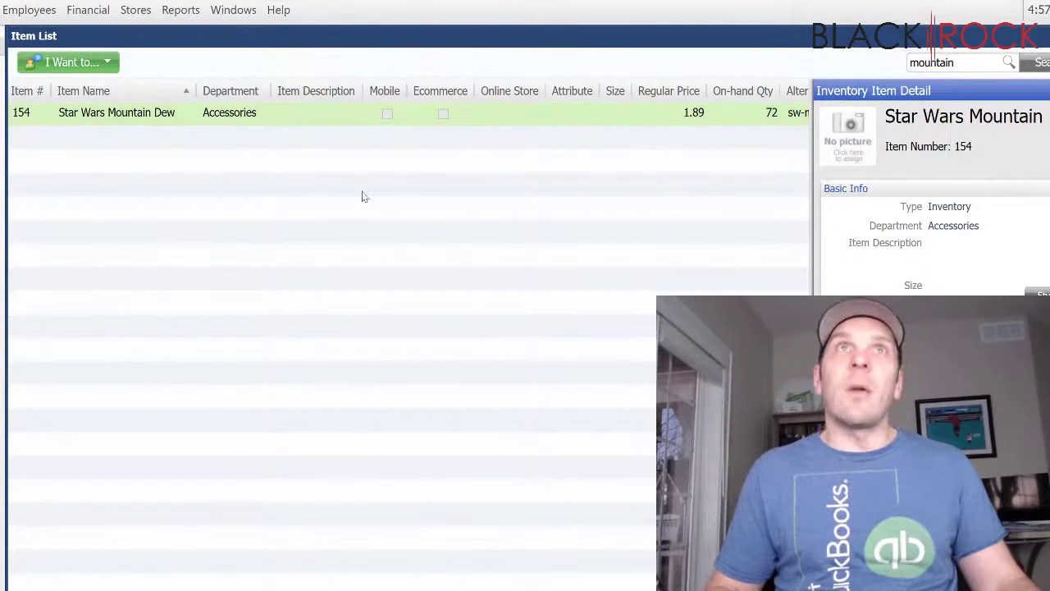
Search the Item List for 'slim' and select jacket items 48 and 49 (Black, Green, size 42)
double_click(947, 62)
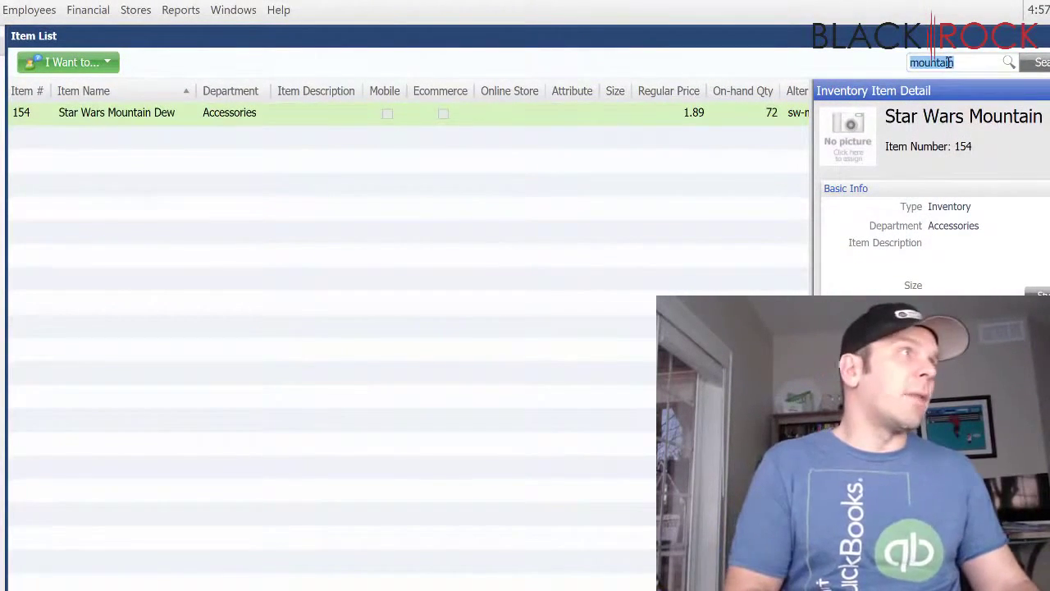
text(slim)
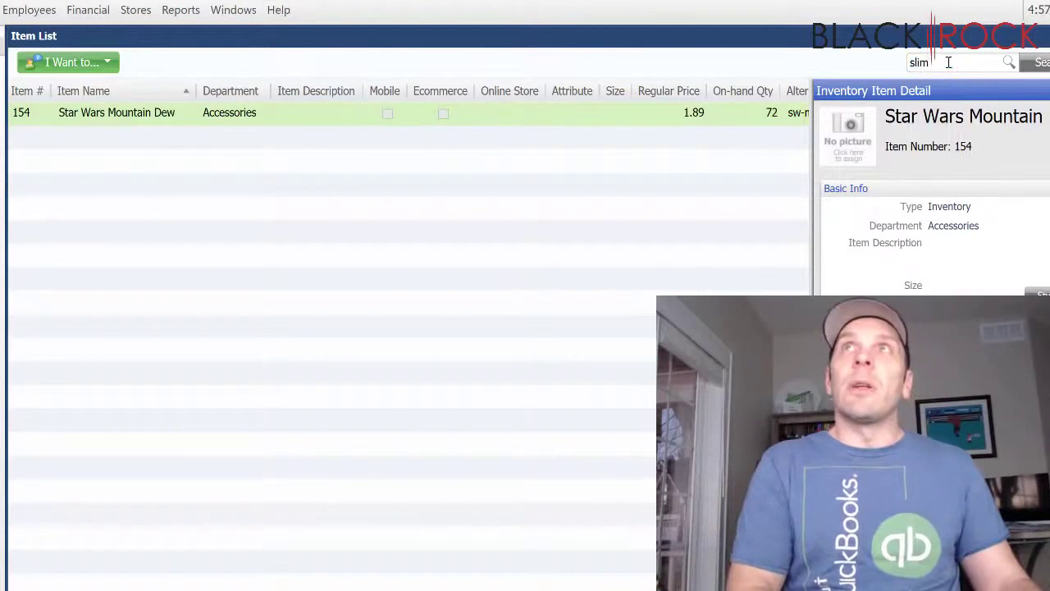
key(Return)
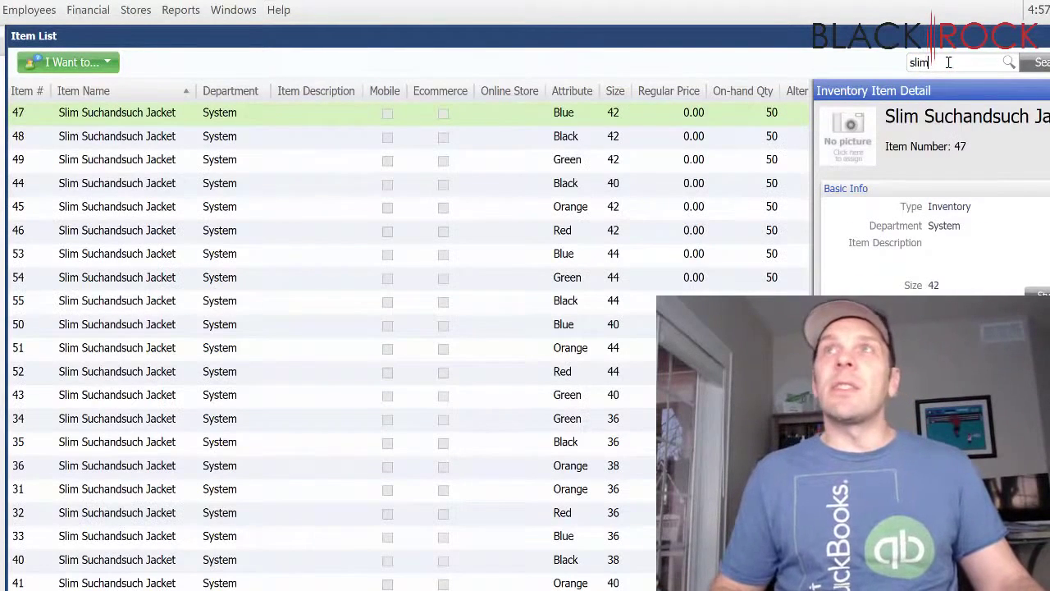
click(578, 133)
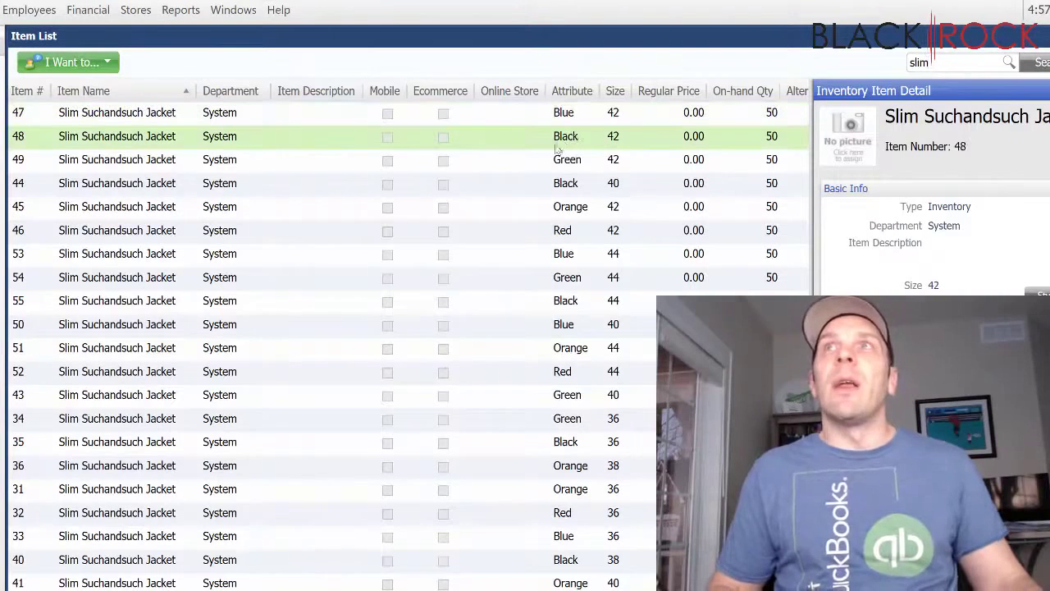
click(559, 143)
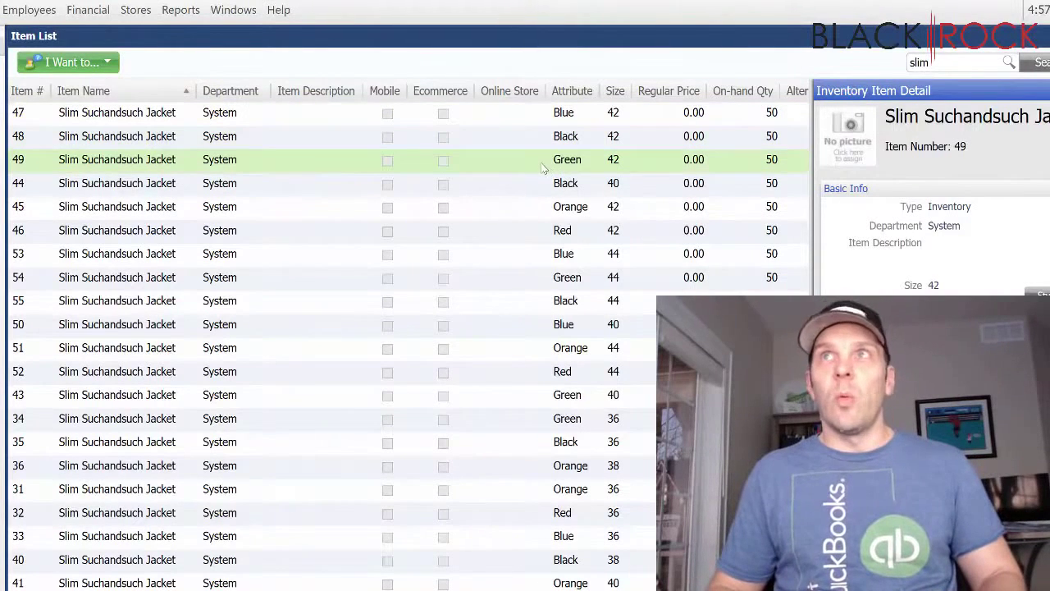
click(541, 168)
Browse up and down through the Slim Suchandsuch Jacket colour and size variants
key(Down)
key(Down)
key(Down)
key(Down)
key(Down)
key(Down)
key(Down)
key(Down)
key(Down)
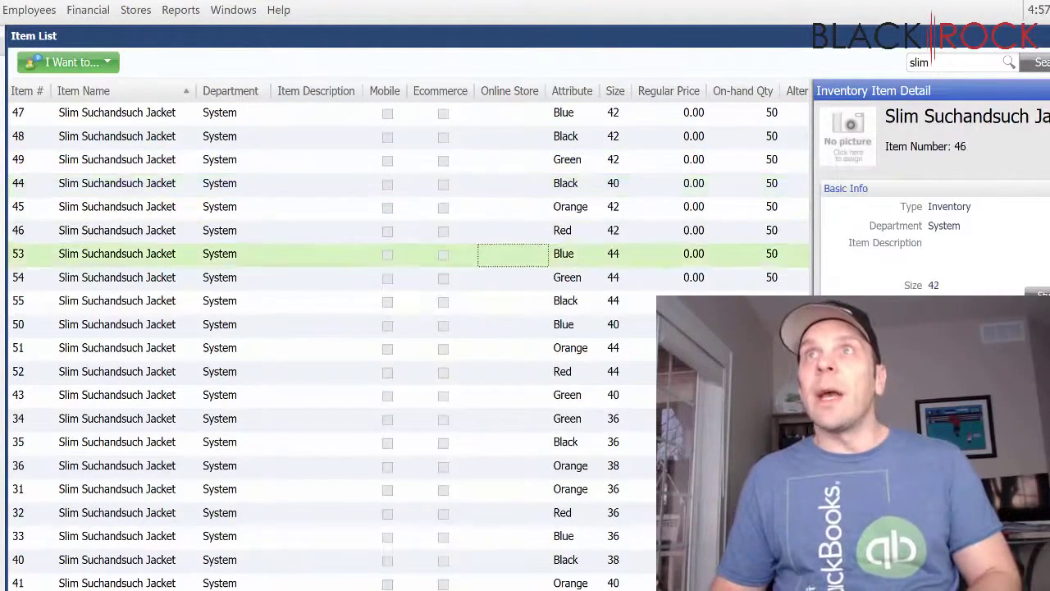
key(Down)
key(Down)
key(Down)
key(Down)
key(Down)
key(Down)
key(Down)
key(Down)
key(Down)
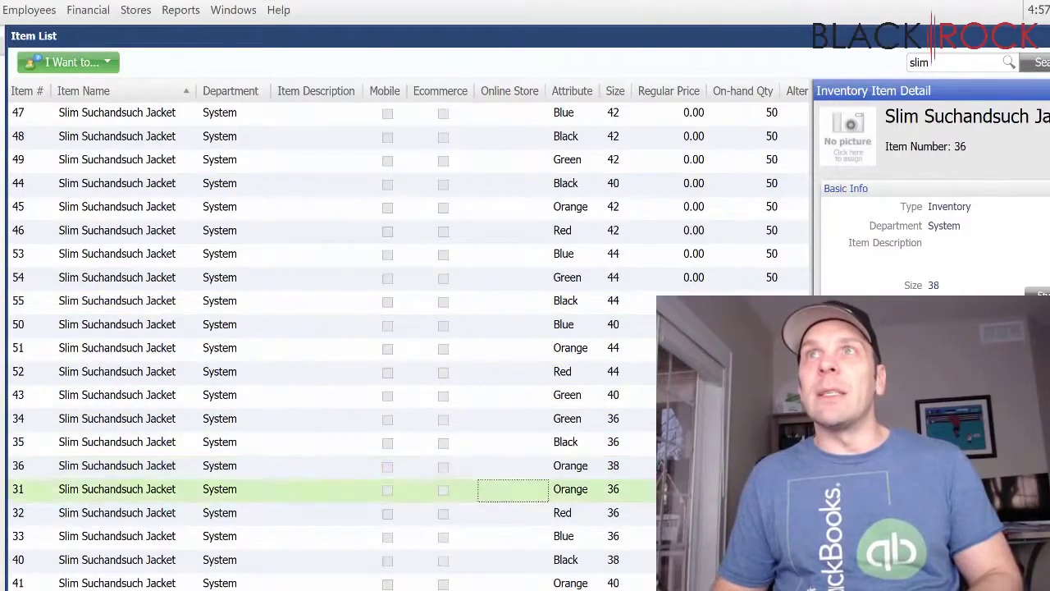
key(Down)
key(Down)
key(Down)
key(Down)
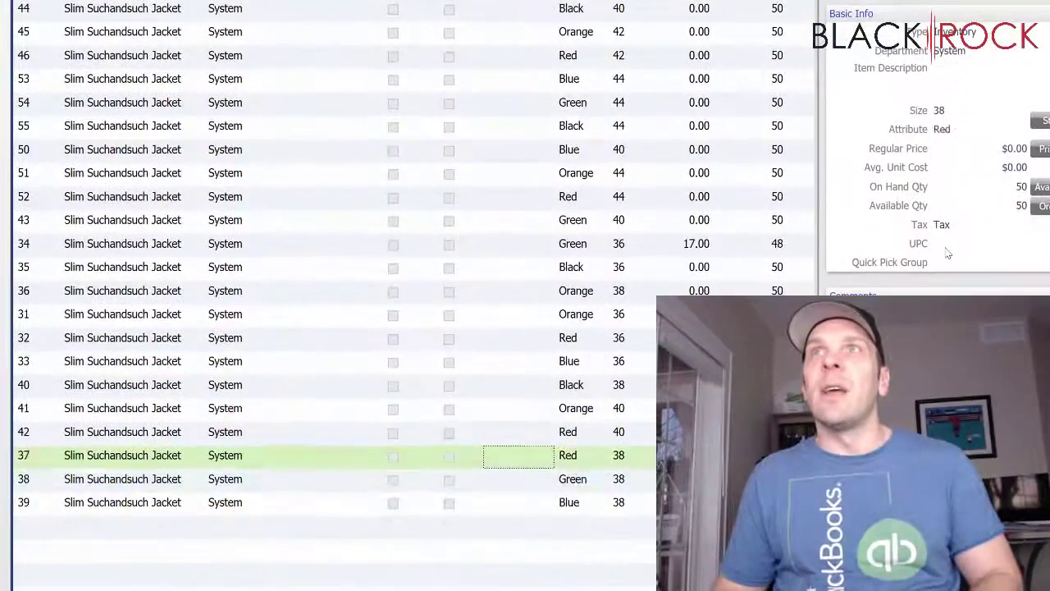
key(Up)
key(Up)
key(Up)
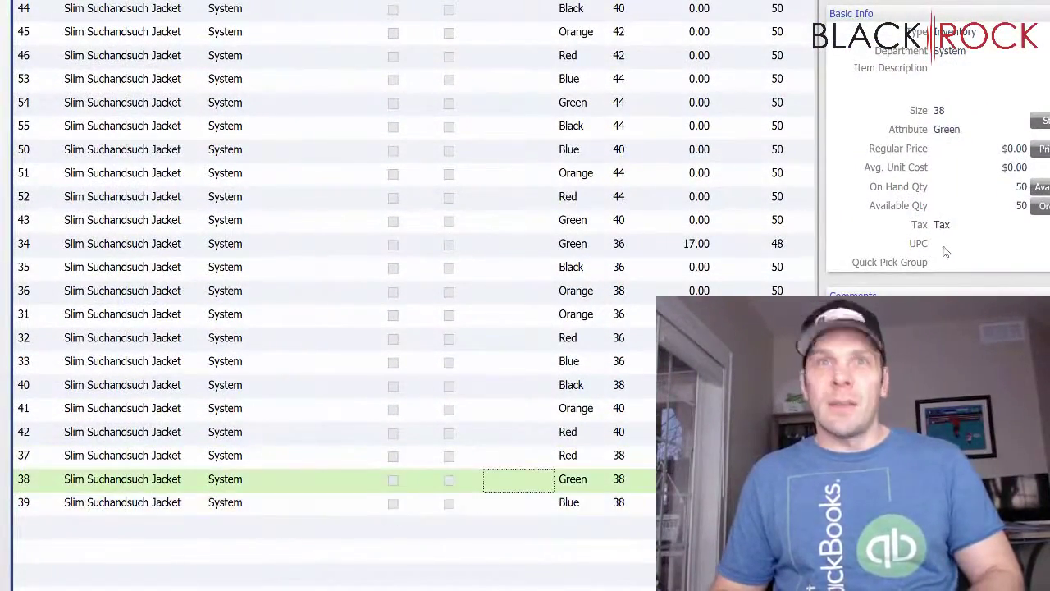
key(Up)
key(Up)
key(Up)
key(Up)
key(Up)
key(Up)
key(Up)
key(Up)
key(Up)
key(Up)
key(Up)
key(Up)
key(Up)
key(Up)
key(Up)
key(Up)
key(Up)
key(Up)
key(Up)
key(Up)
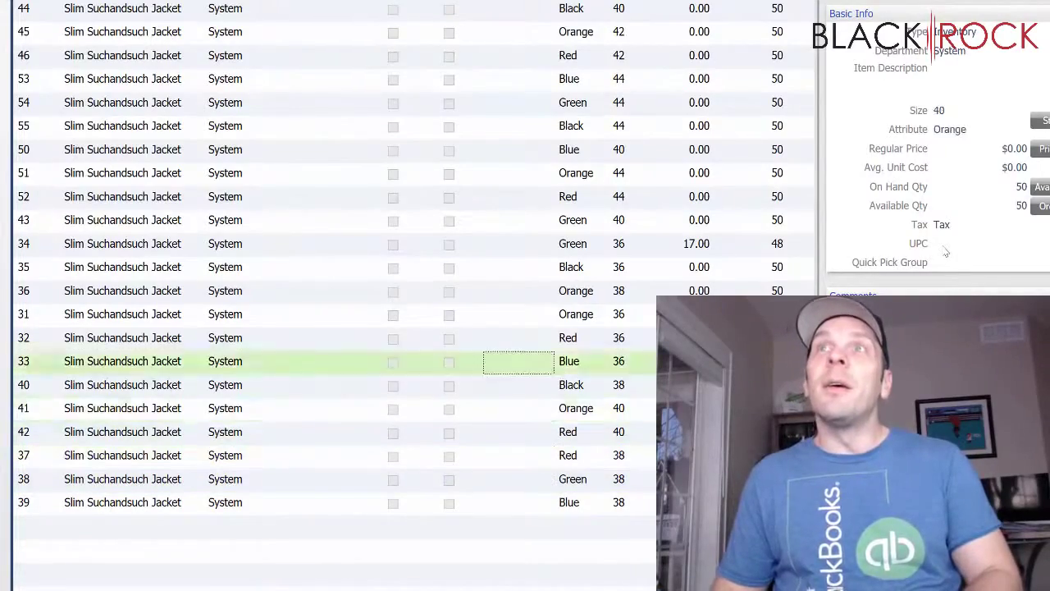
key(Up)
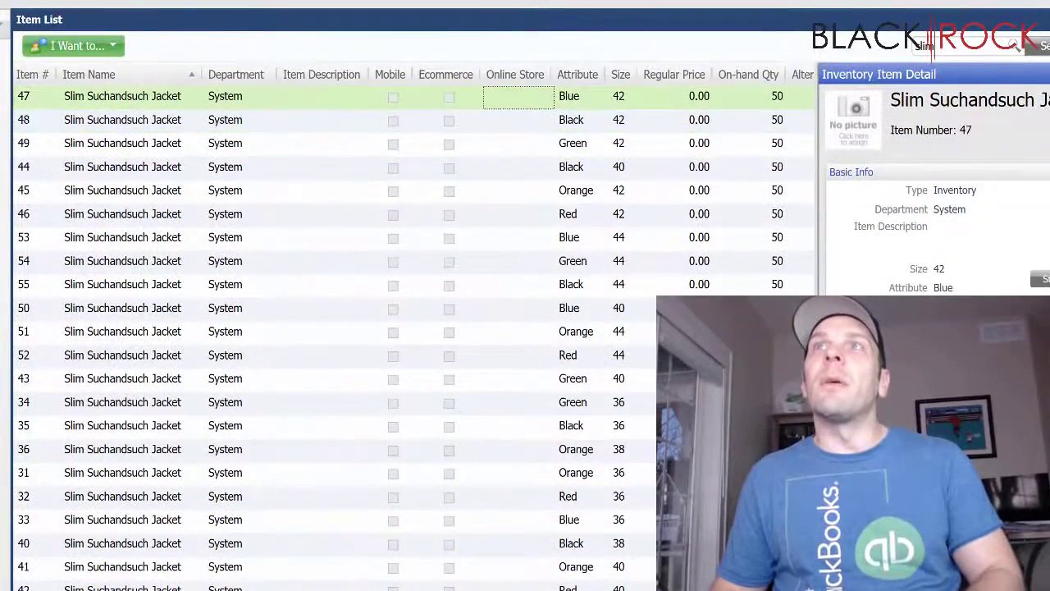
key(Down)
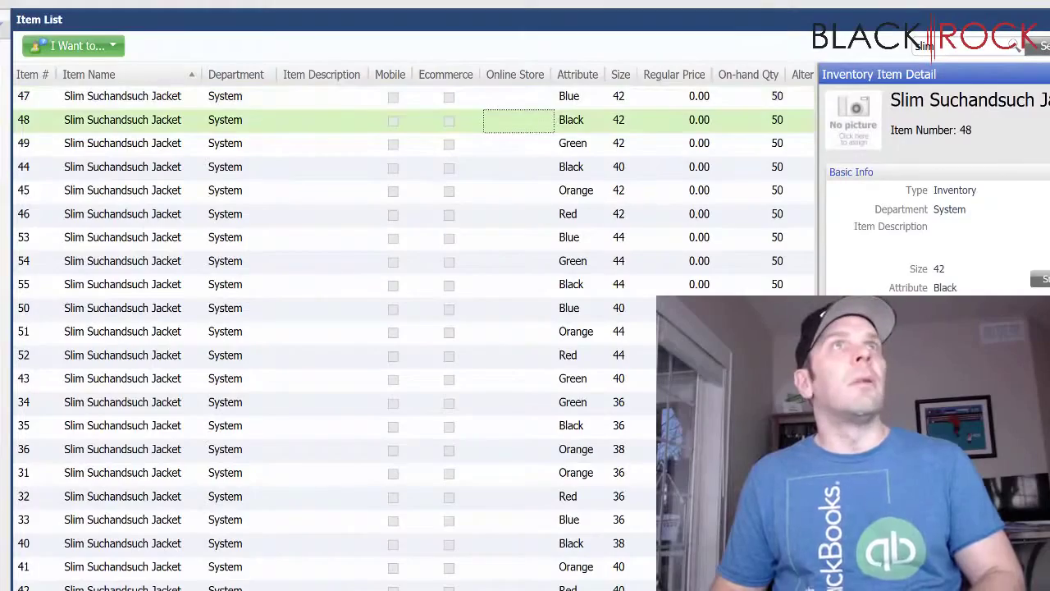
key(Up)
key(Down)
key(Down)
key(Down)
key(Down)
key(Down)
key(Down)
key(Down)
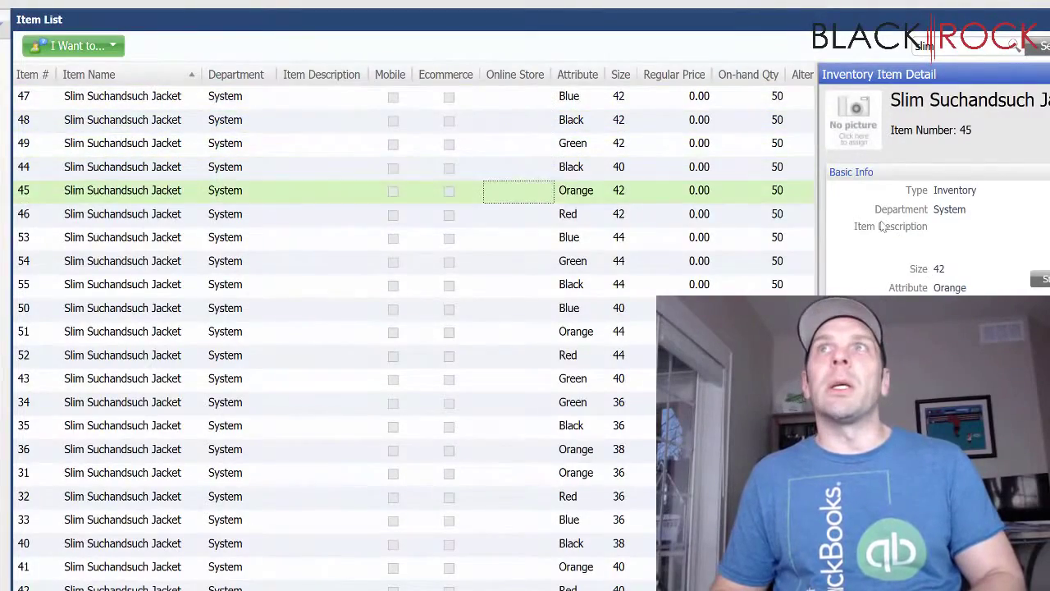
click(519, 424)
key(Down)
key(Down)
key(Down)
key(Down)
key(Down)
key(Down)
key(Down)
key(Down)
key(Down)
key(Down)
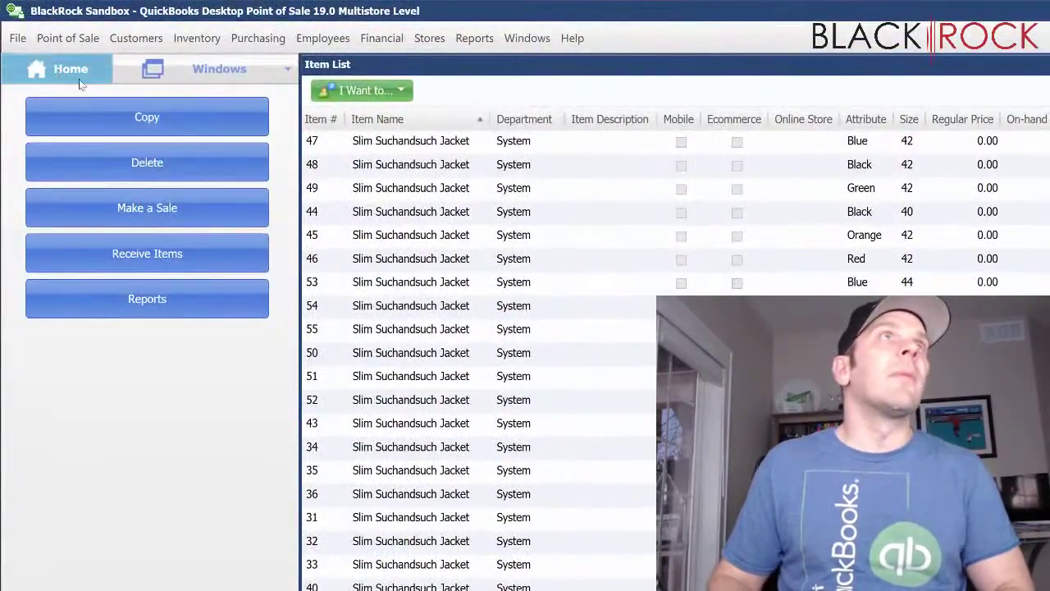
Show all items again and select Slim Suchandsuch Jacket item 35 (Black, size 36)
click(80, 82)
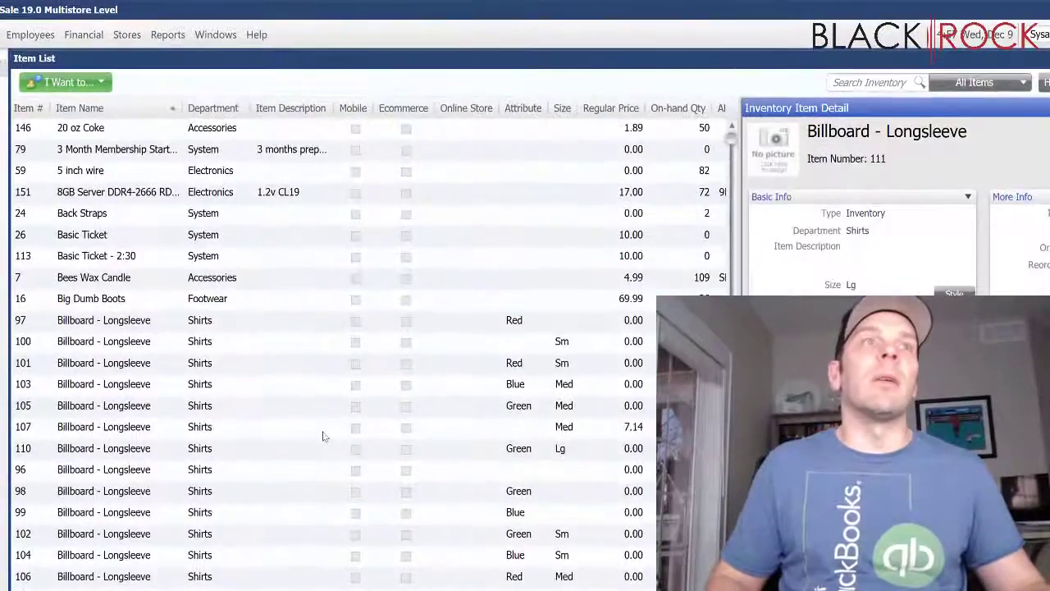
scroll(345, 459, down, 10)
scroll(371, 566, down, 10)
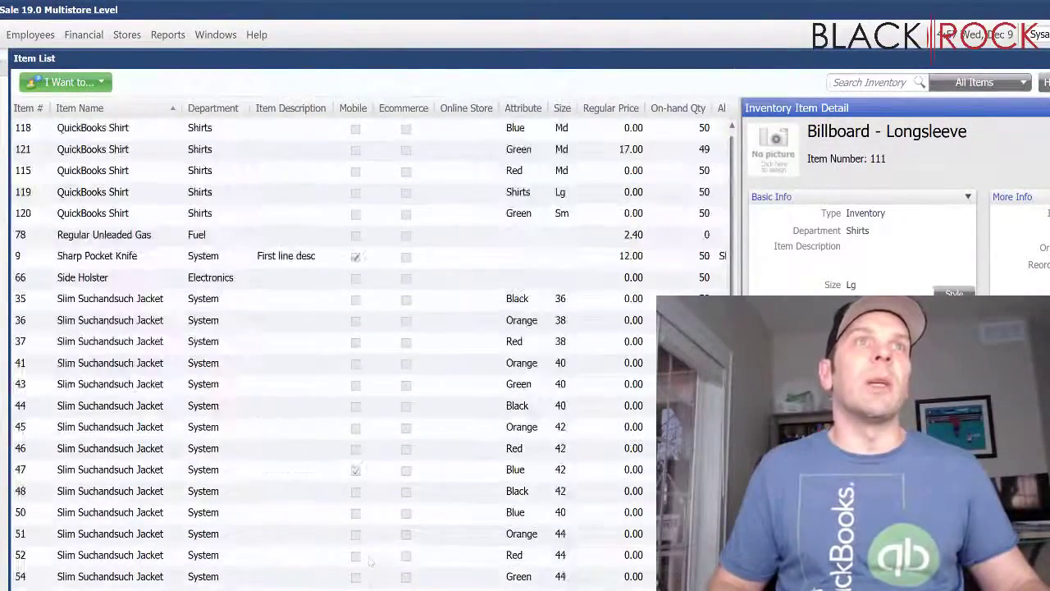
click(138, 304)
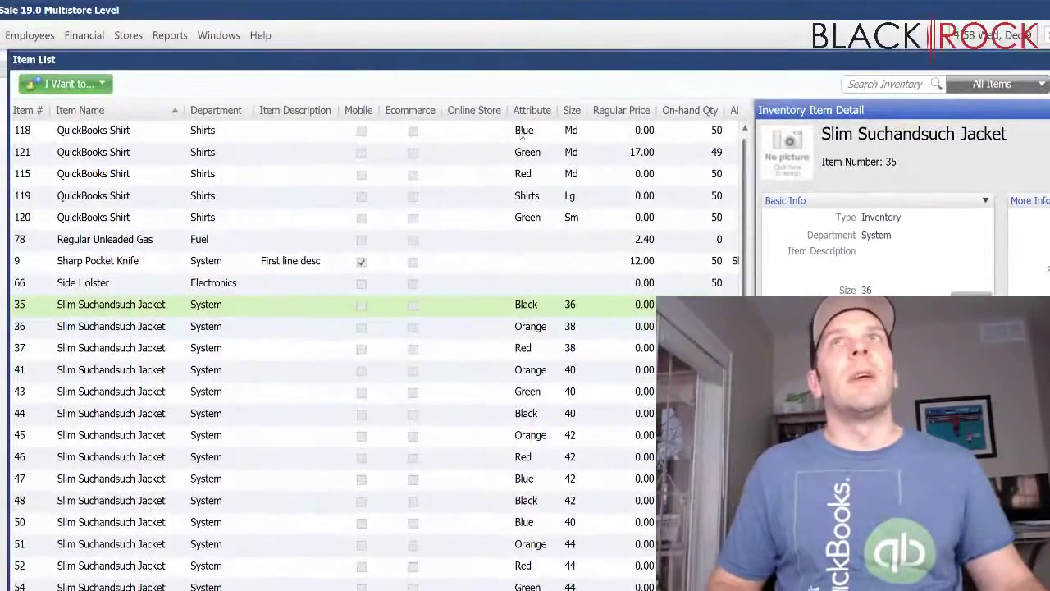
Search inventory for 'duster', then 'spec', and select the Special Mug item
click(858, 85)
text(dust)
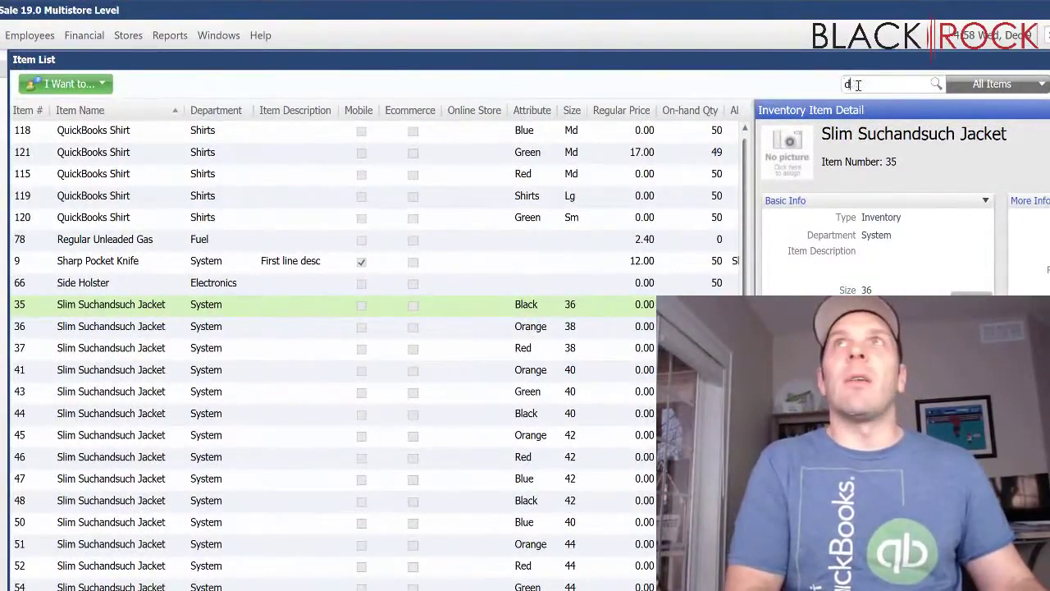
text(er)
key(Return)
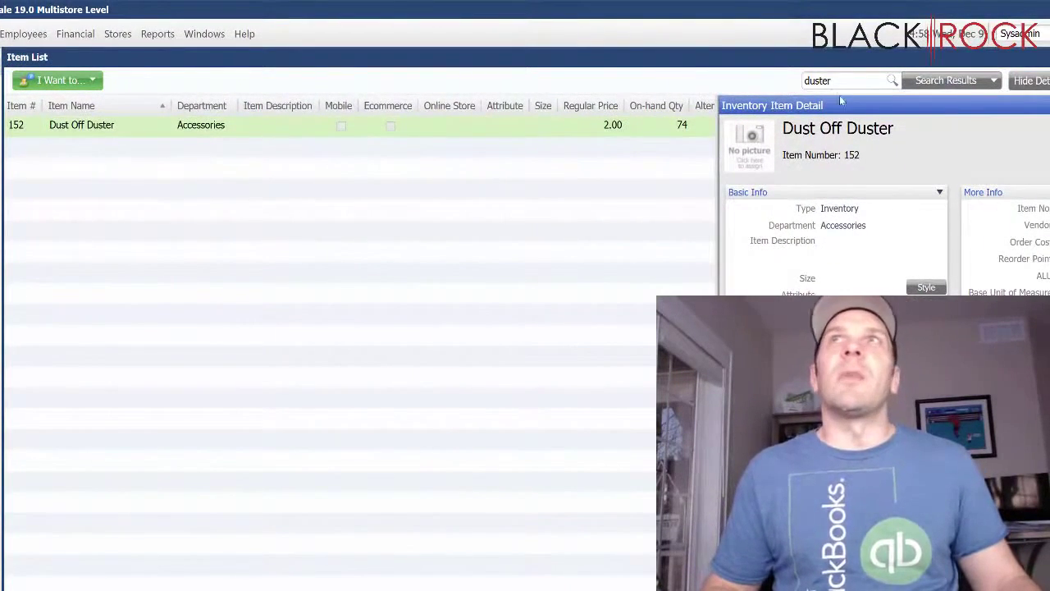
double_click(823, 81)
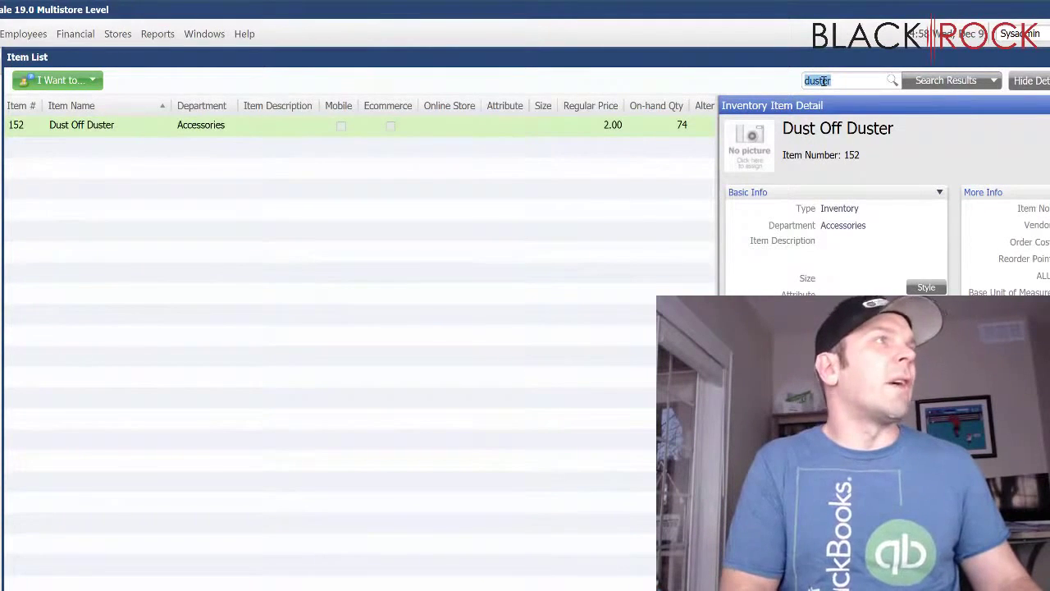
text(special)
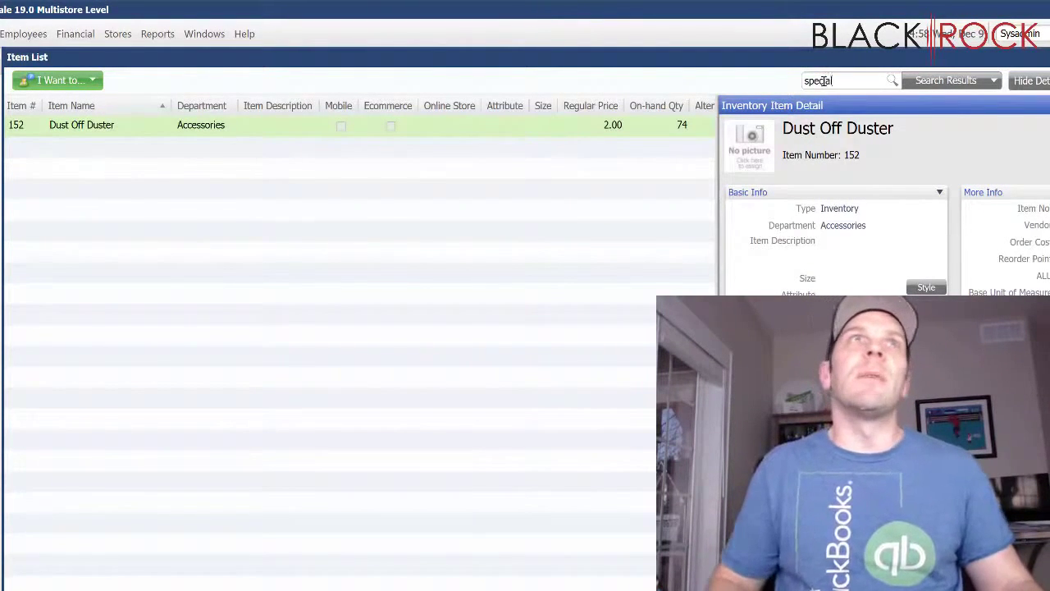
key(Return)
click(129, 314)
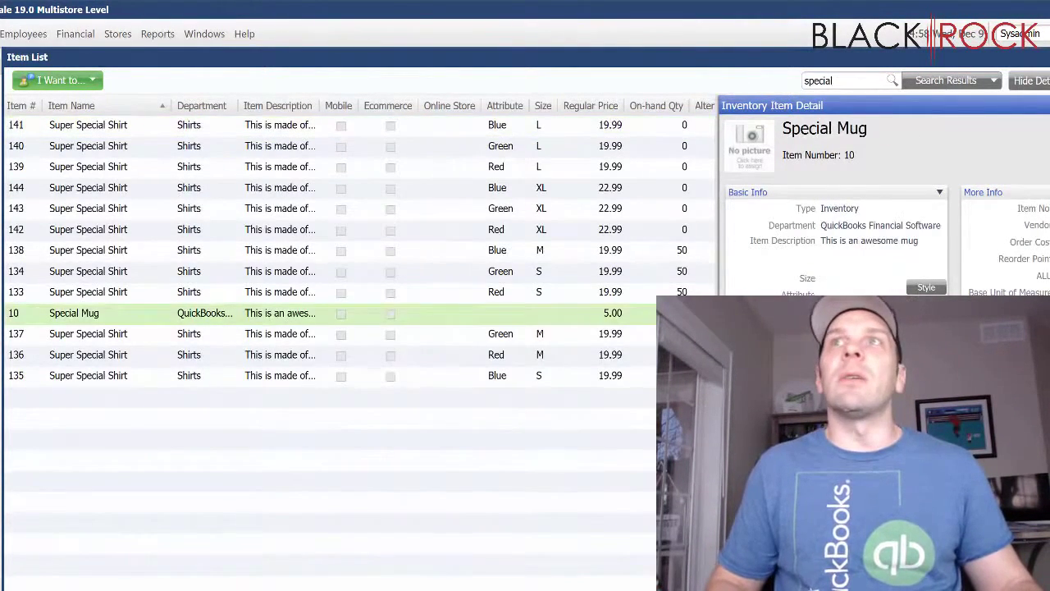
Search for 'quickbooks hat', confirm it shows no picture, and return Home
double_click(818, 81)
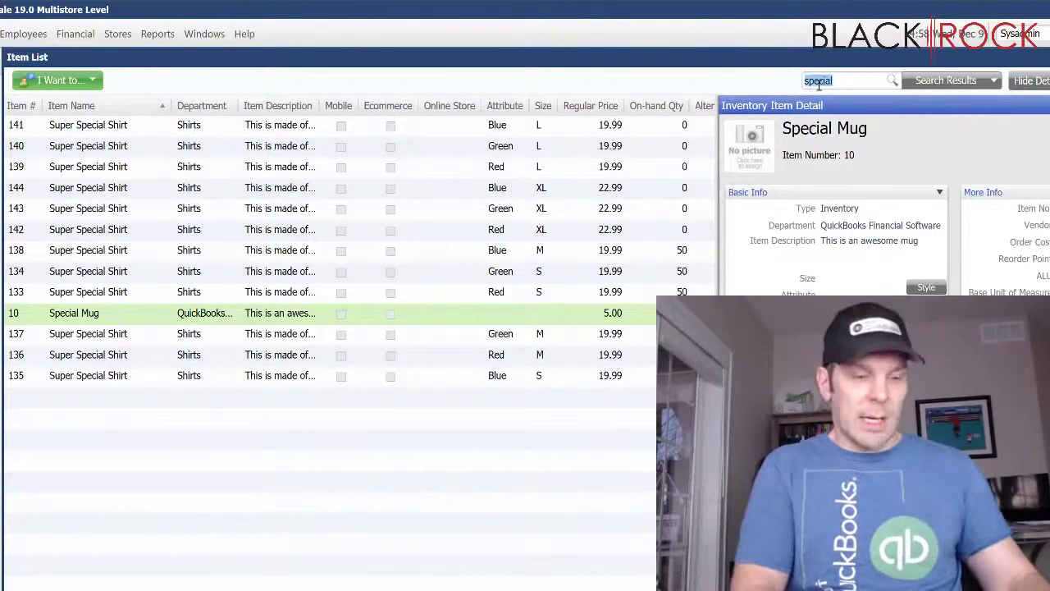
text(quickbooks )
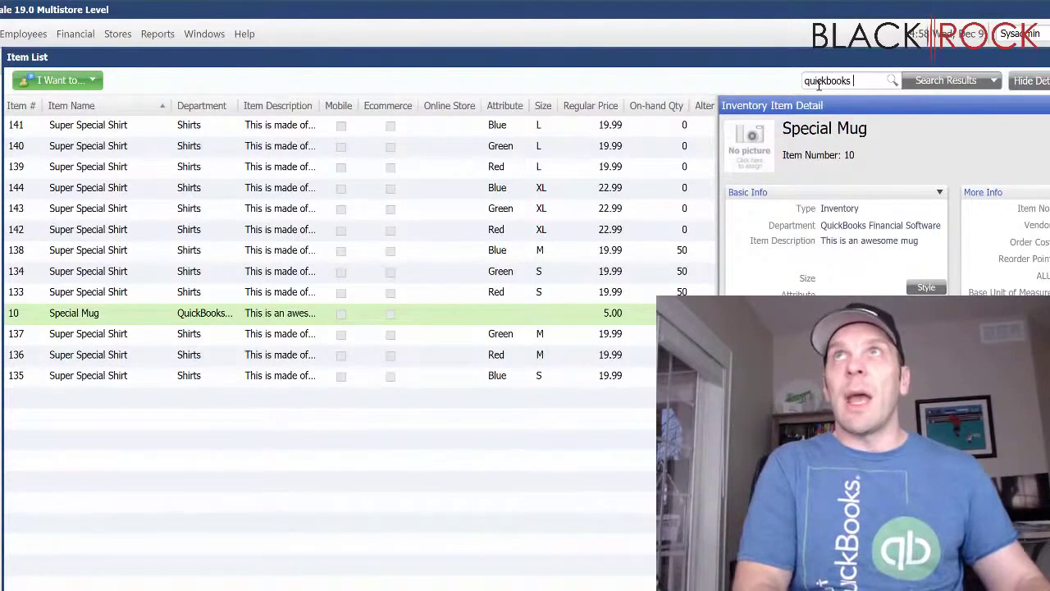
text(hat)
key(Return)
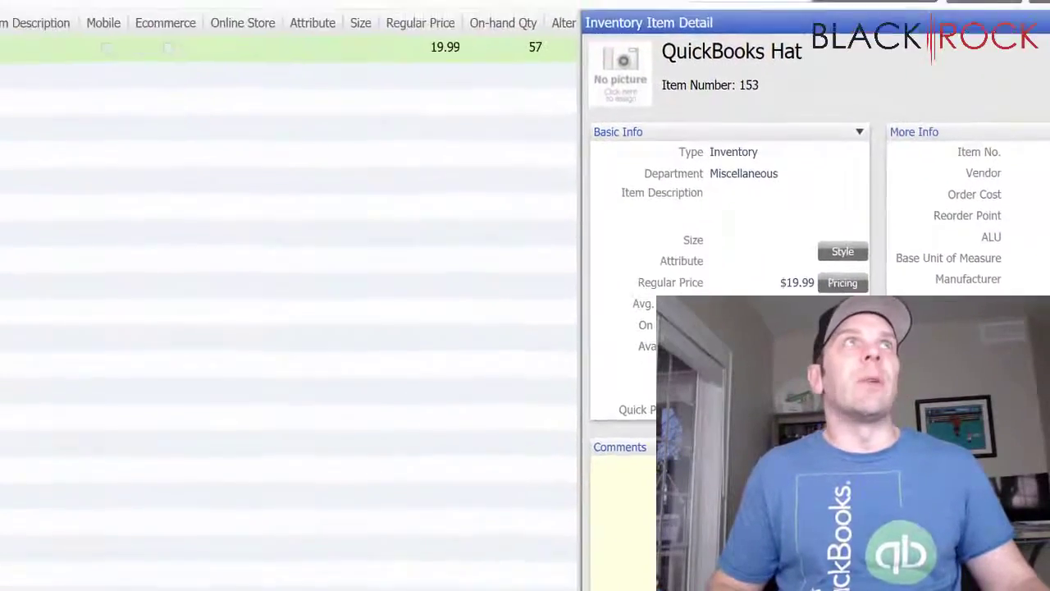
key(Escape)
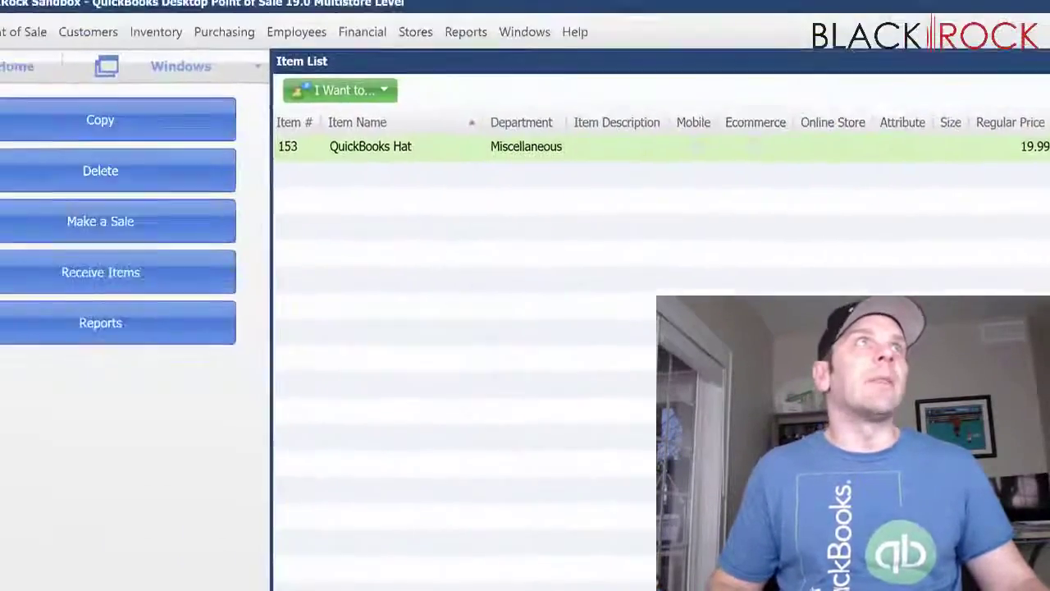
click(77, 82)
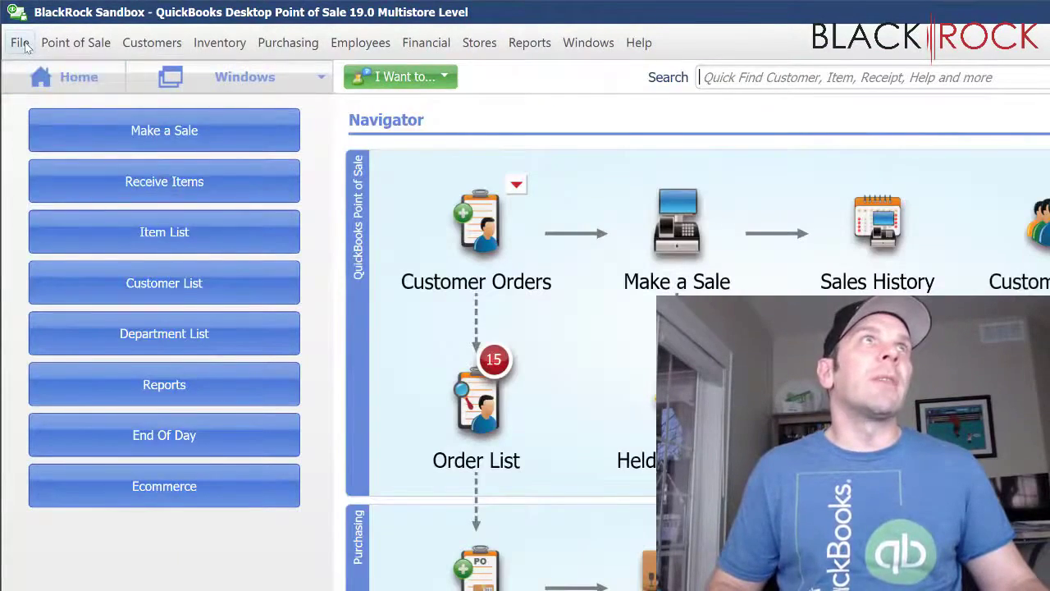
Start the File > Utilities > Import wizard and choose Item Pictures as the data type
click(23, 45)
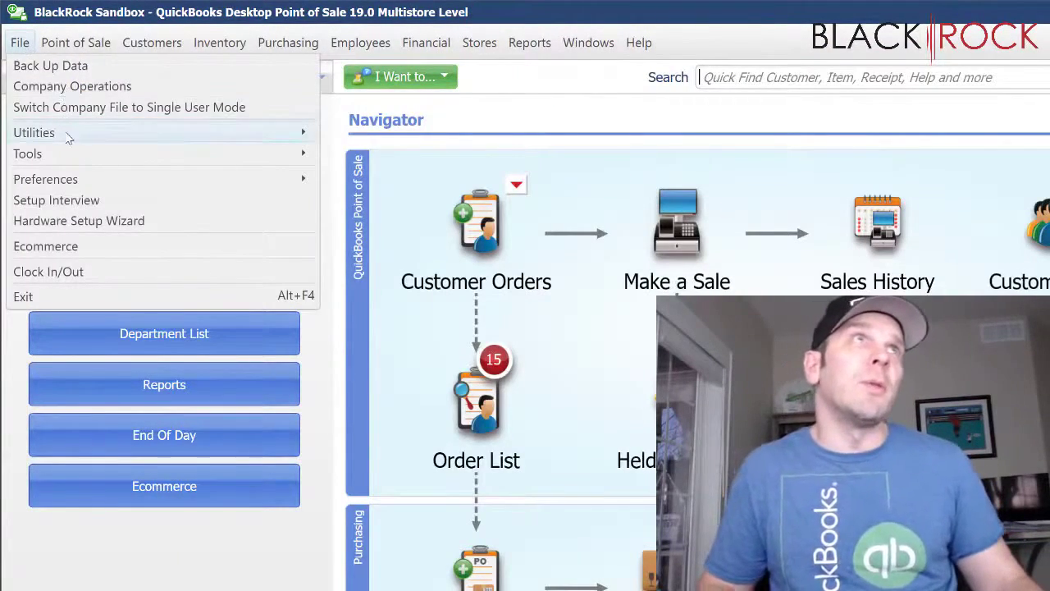
mouse_move(197, 133)
click(402, 136)
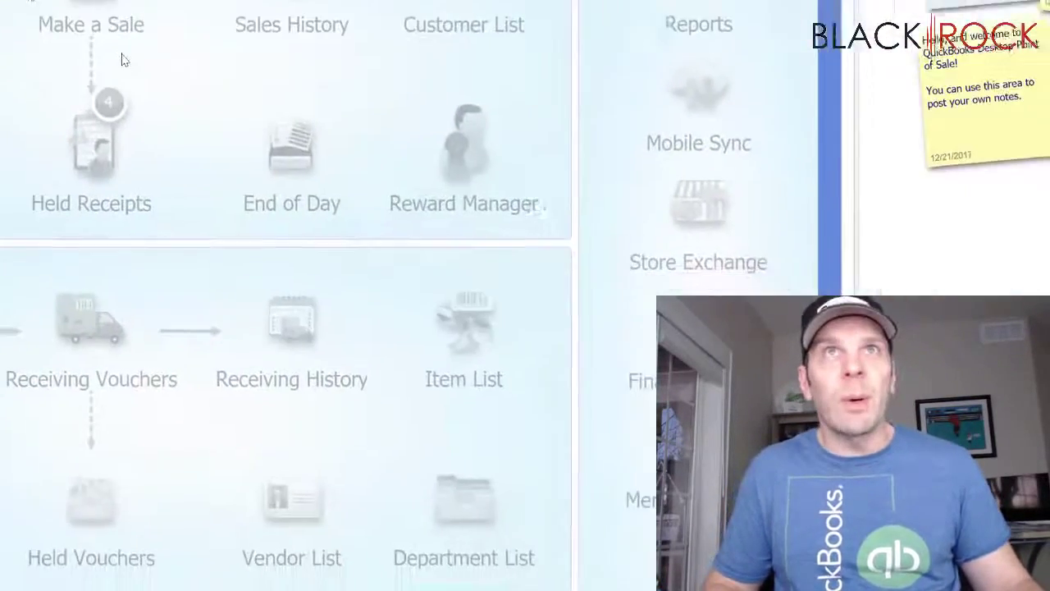
click(359, 415)
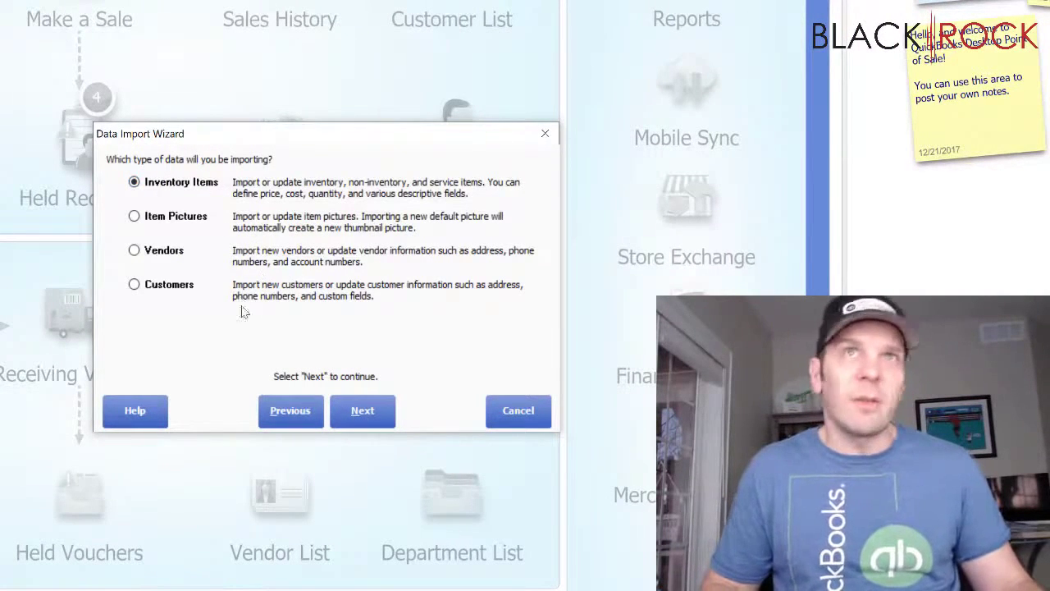
click(135, 217)
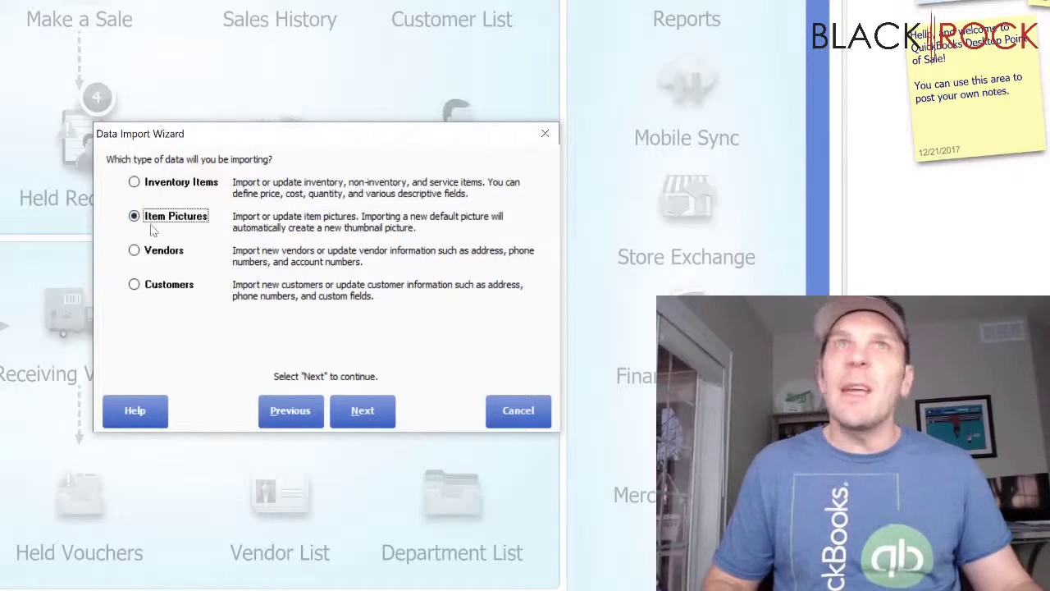
click(359, 408)
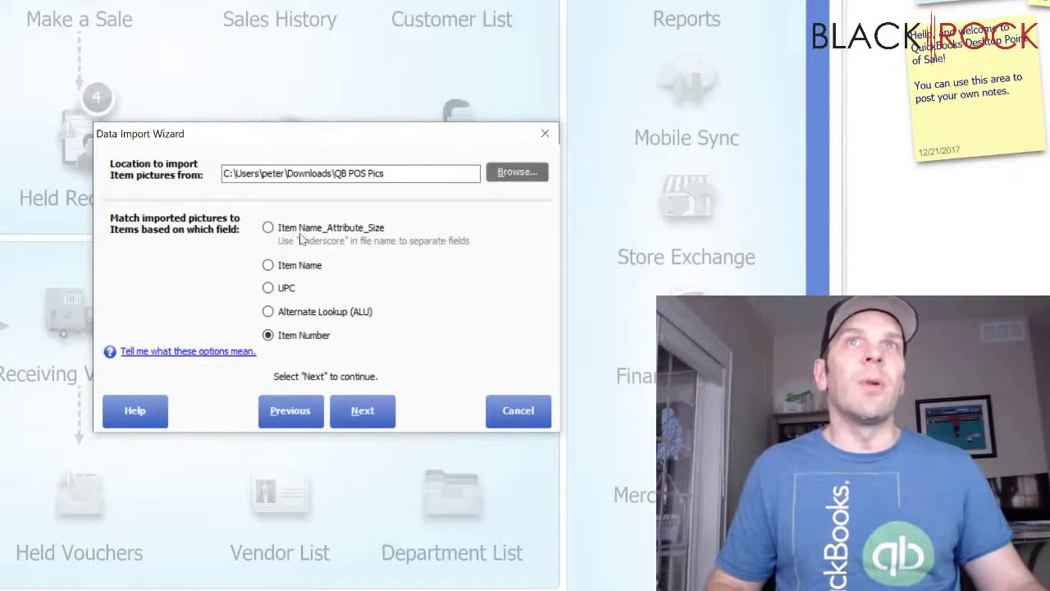
Match the QB POS Pics images to items by UPC and import them as default pictures only
click(271, 267)
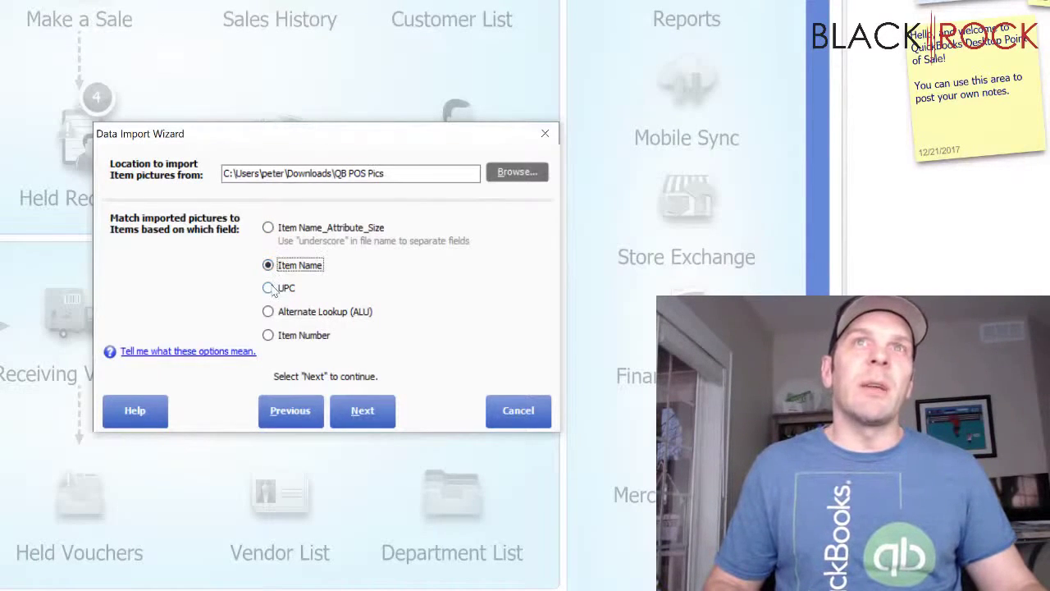
click(278, 316)
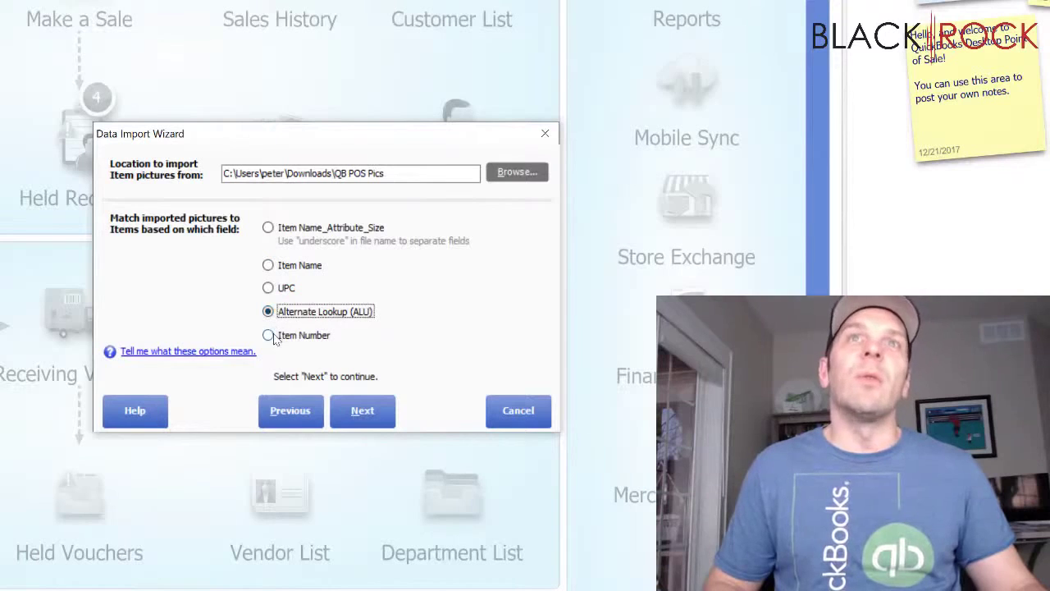
click(269, 337)
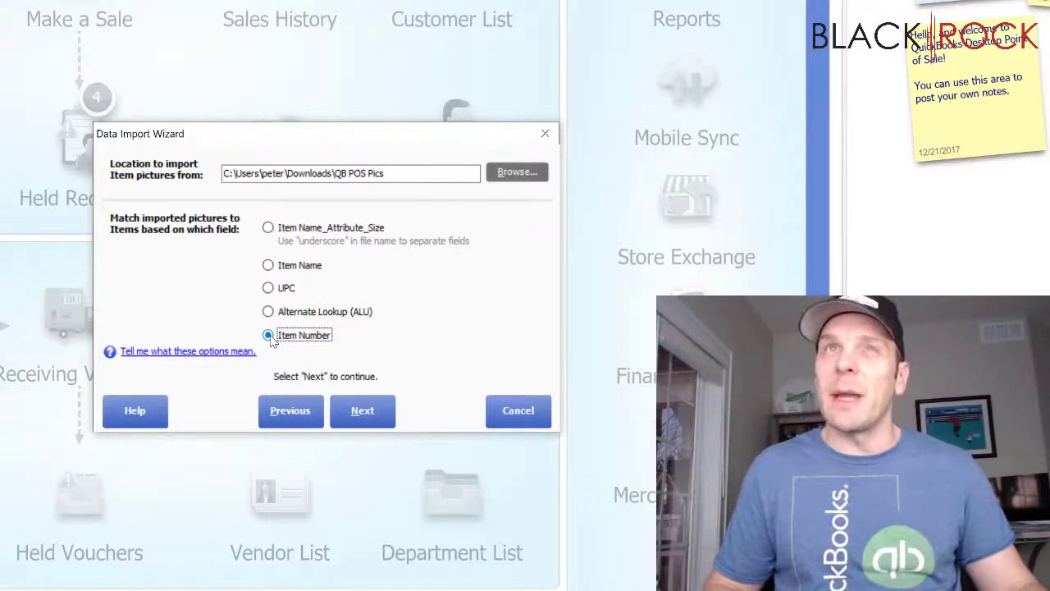
click(269, 290)
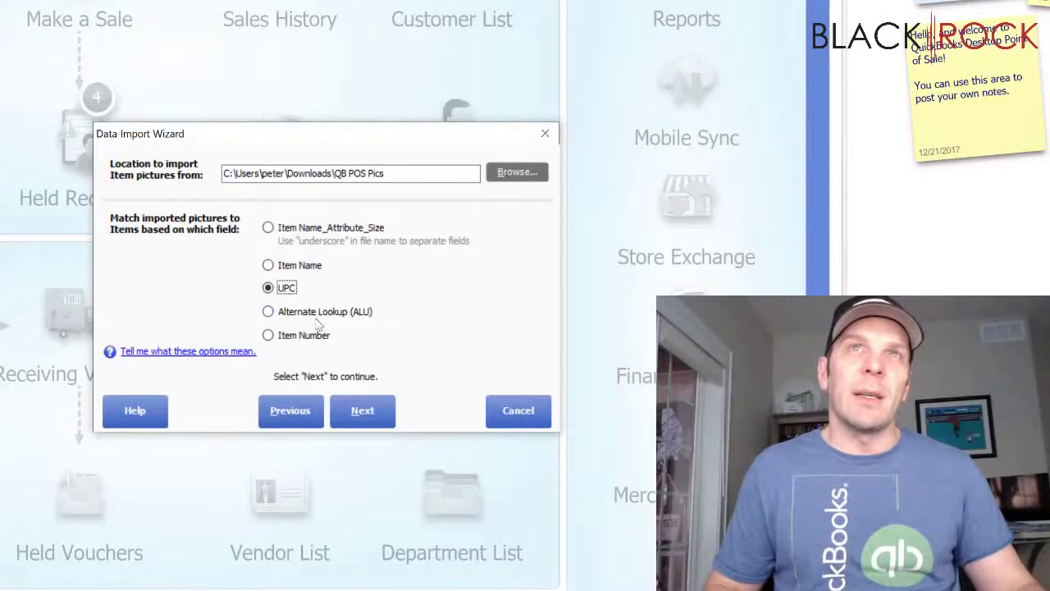
click(375, 410)
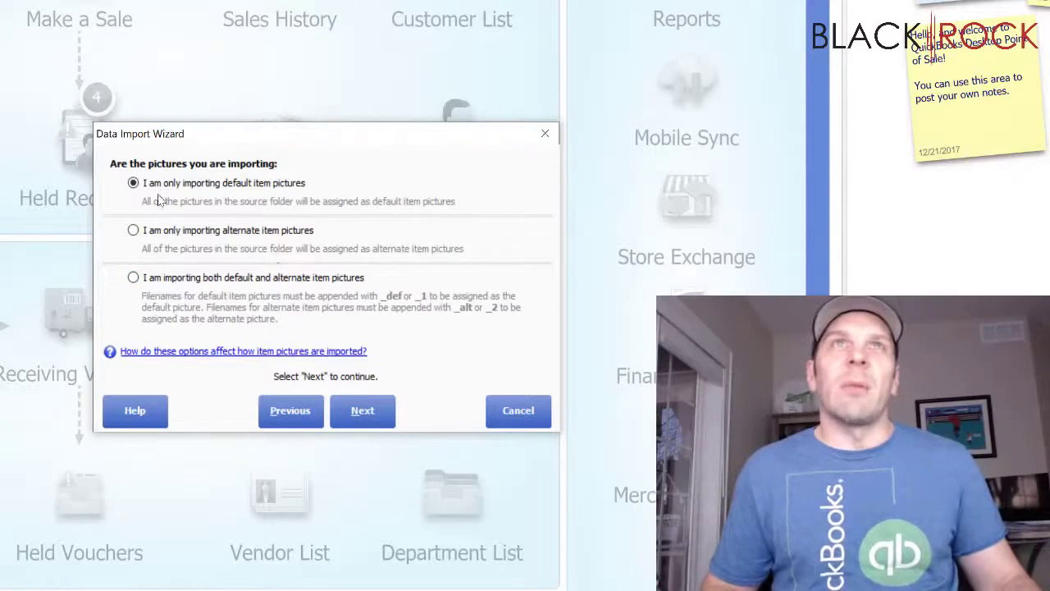
click(366, 411)
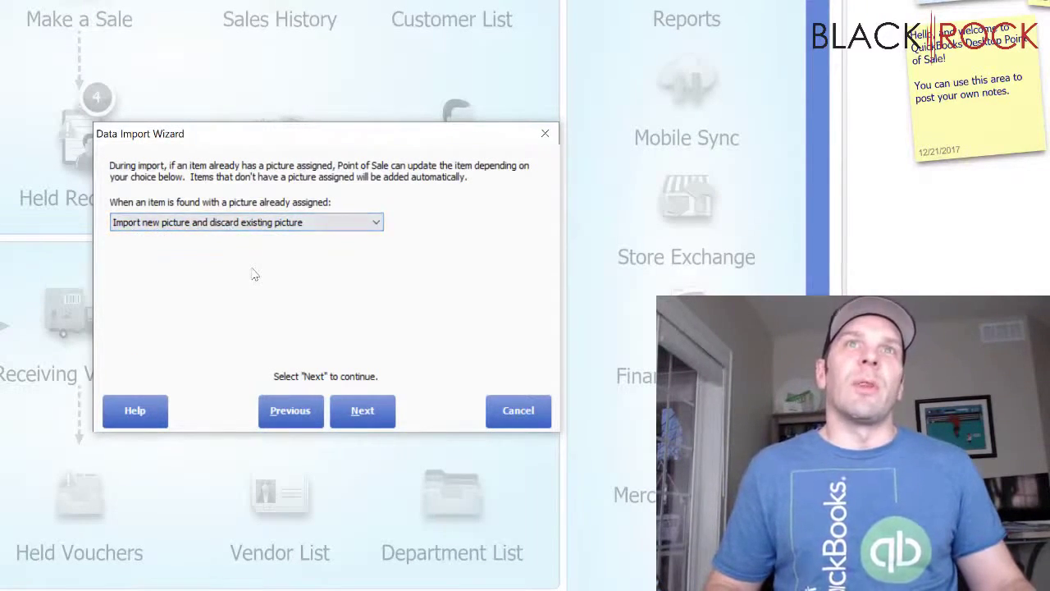
Keep replacing existing pictures, import the 5 default item pictures, and finish the wizard
click(278, 223)
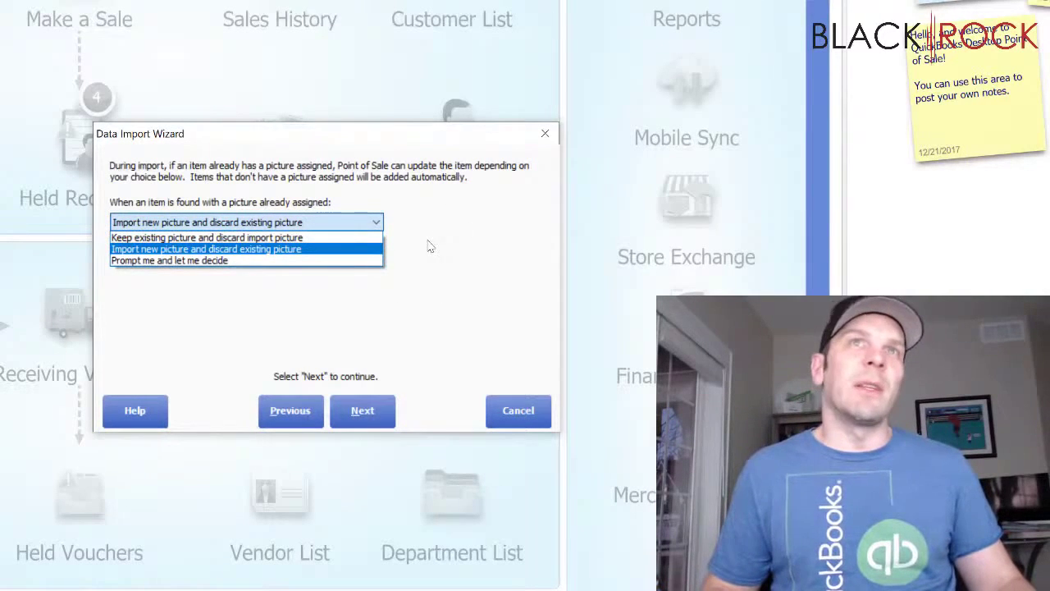
click(452, 287)
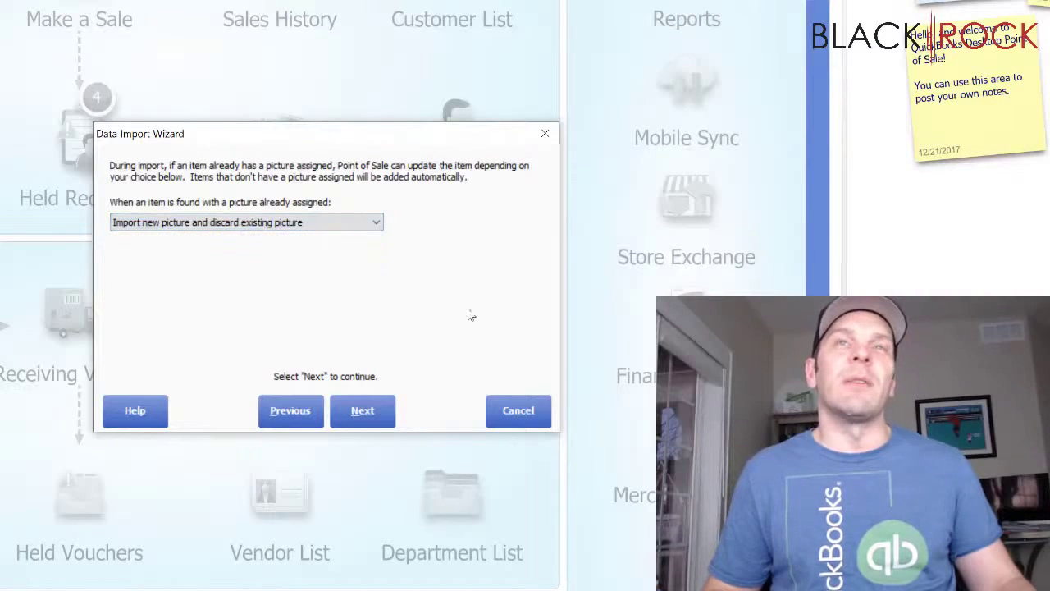
click(362, 412)
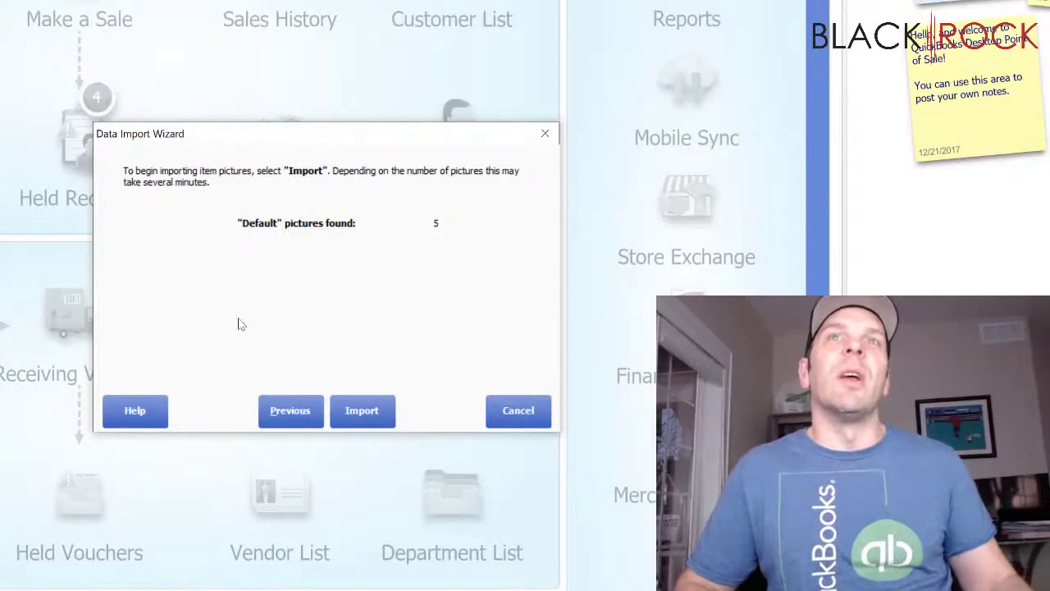
click(371, 419)
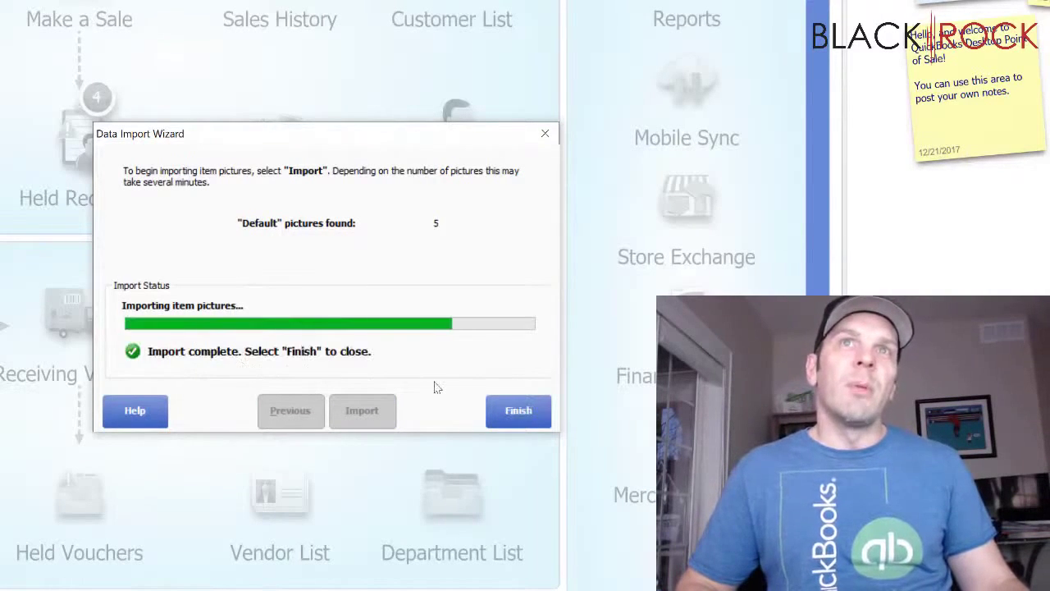
click(515, 411)
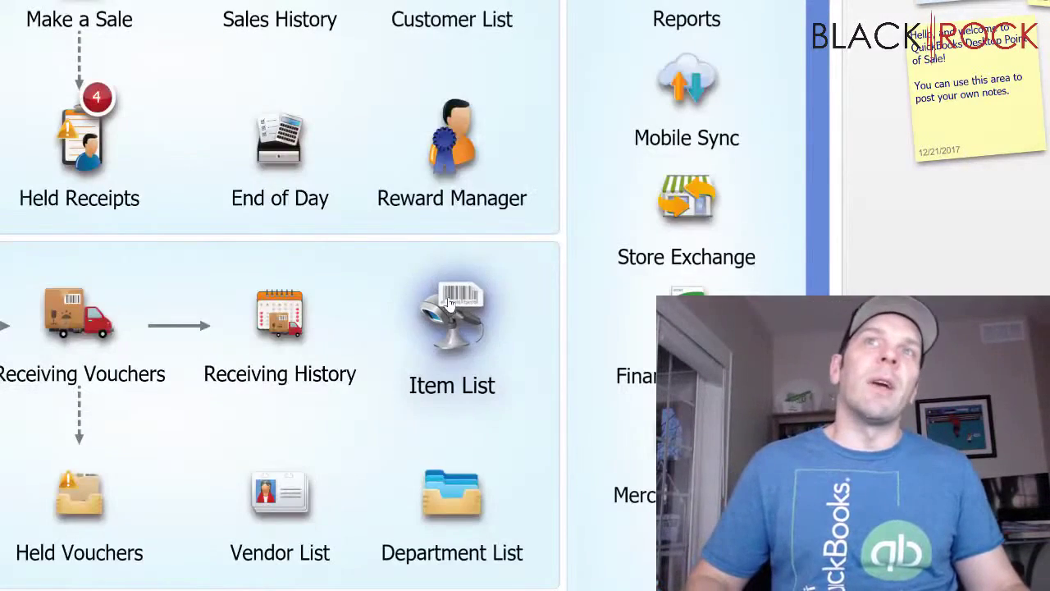
Search the Item List for 'mount', then start a new sale receipt
click(483, 400)
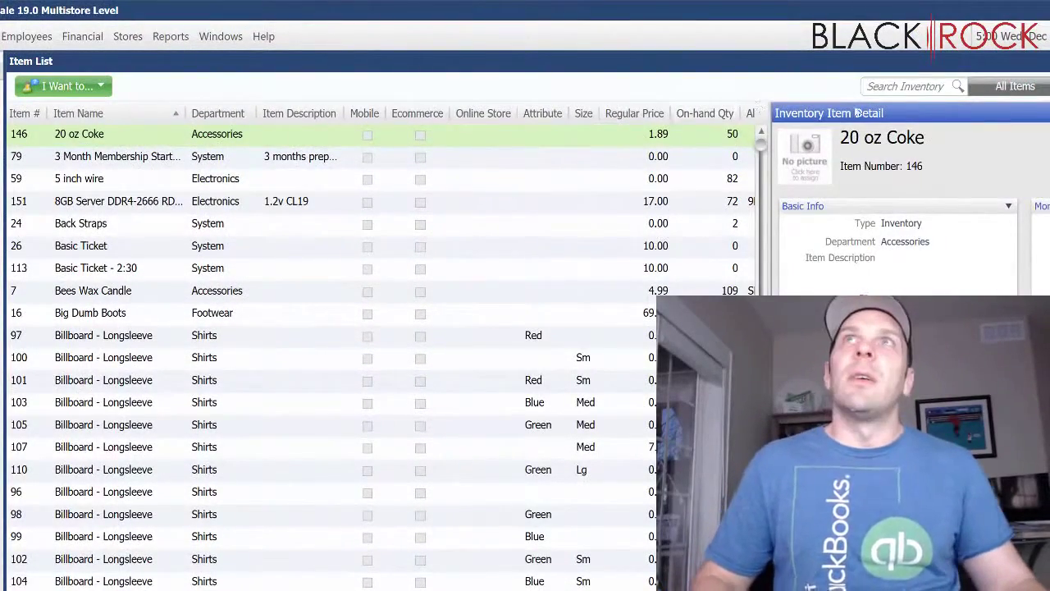
click(870, 87)
text(mou)
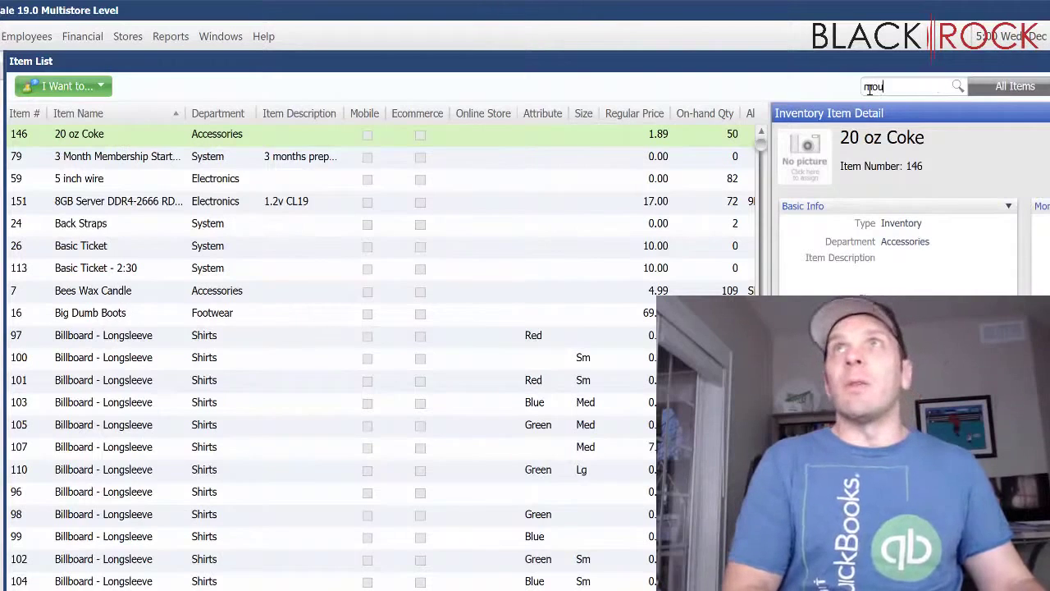
text(nt)
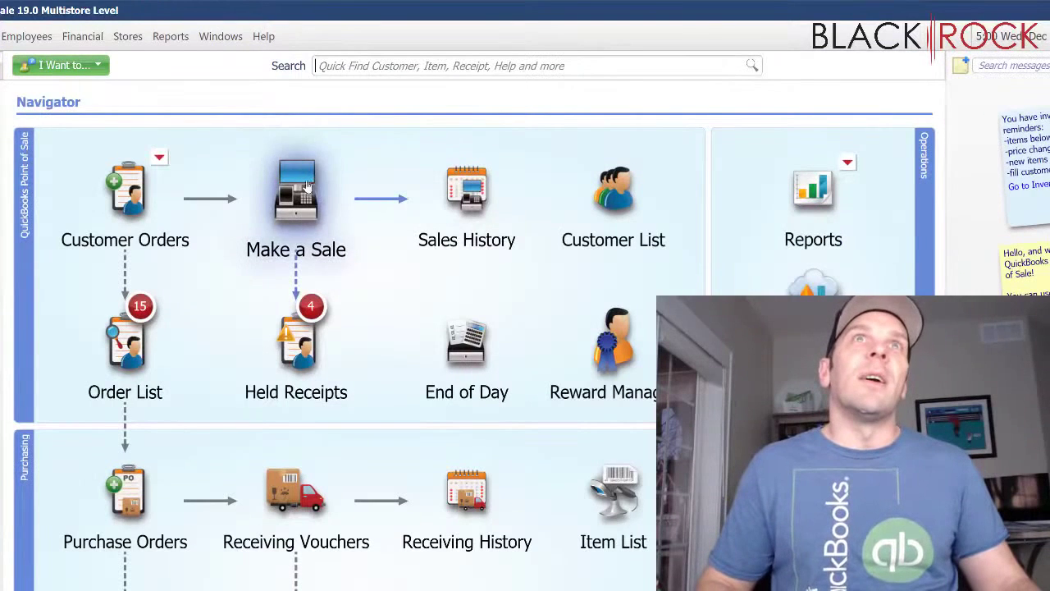
click(292, 197)
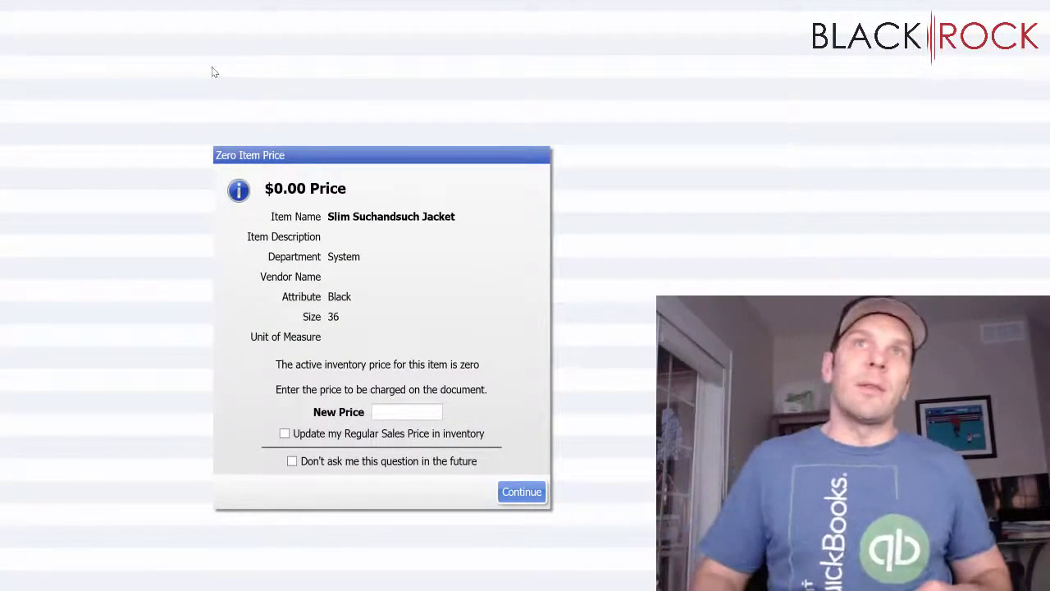
Give the zero-priced jacket a new price of 5.00 and add it to the receipt
text(05)
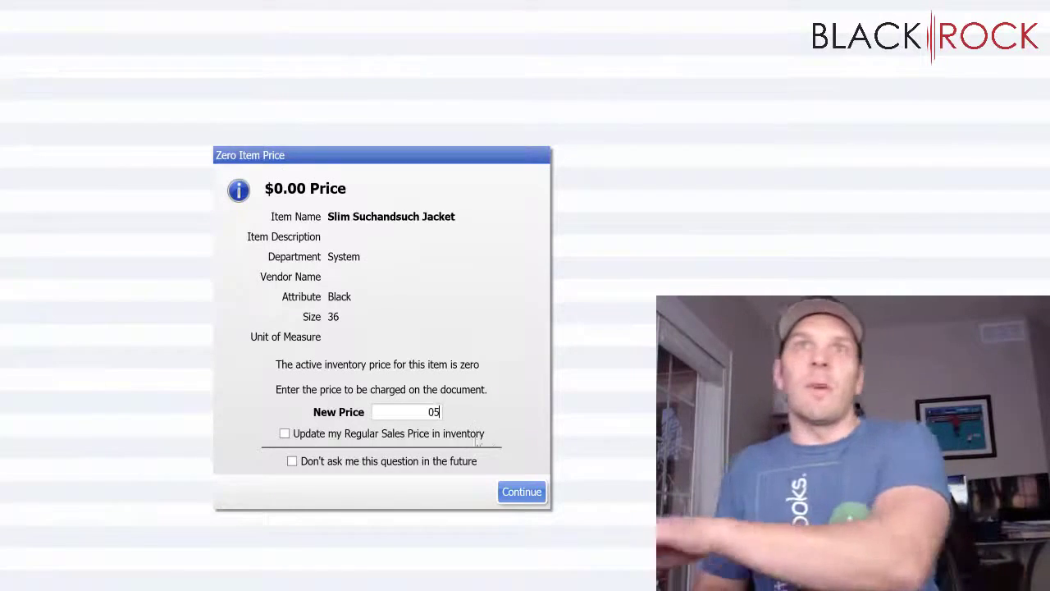
click(532, 495)
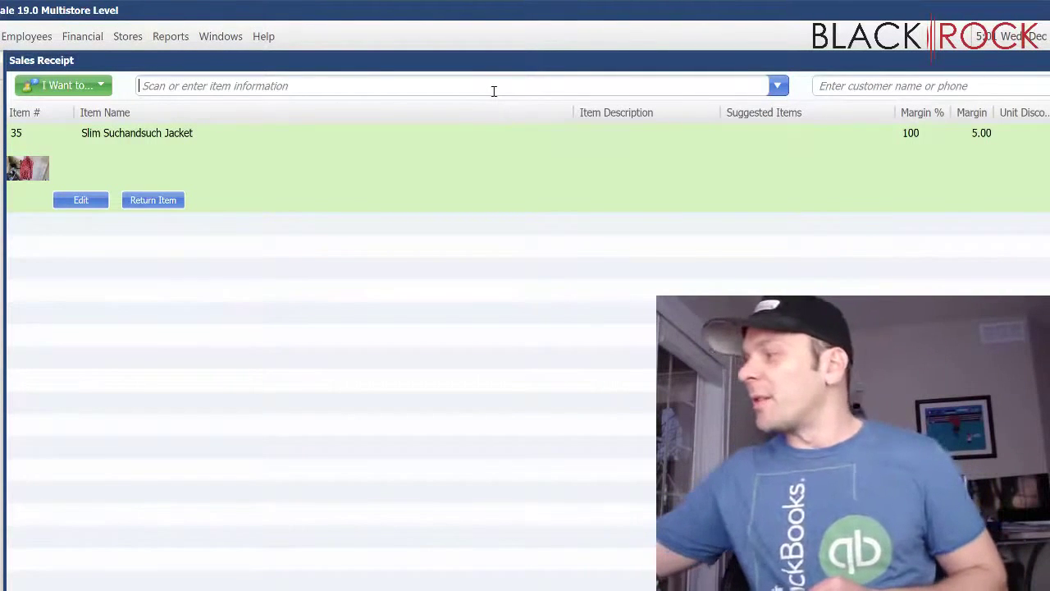
key(Return)
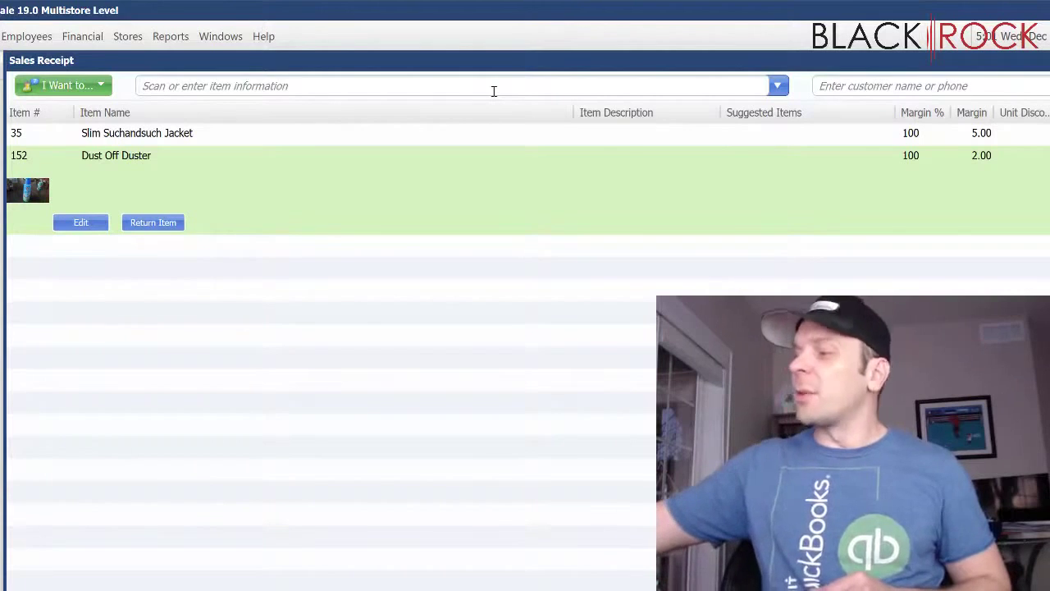
text(311017950233)
key(Return)
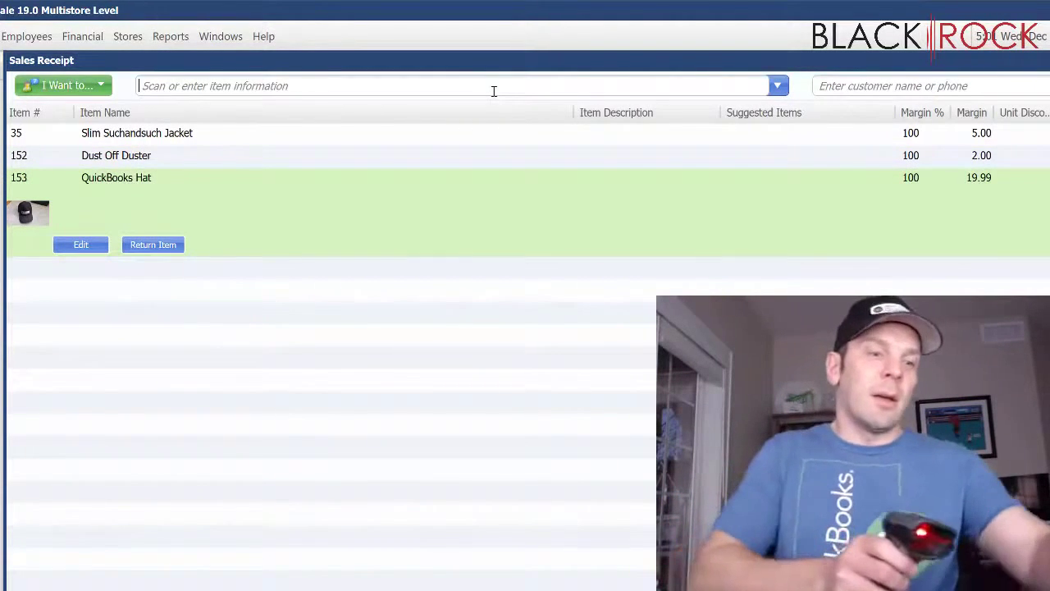
key(Return)
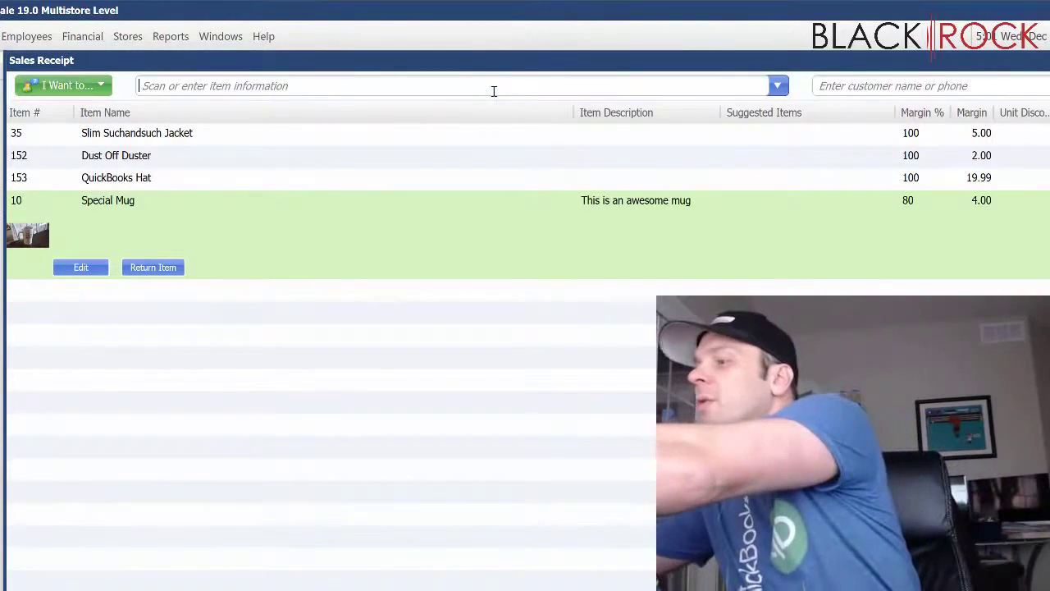
key(Return)
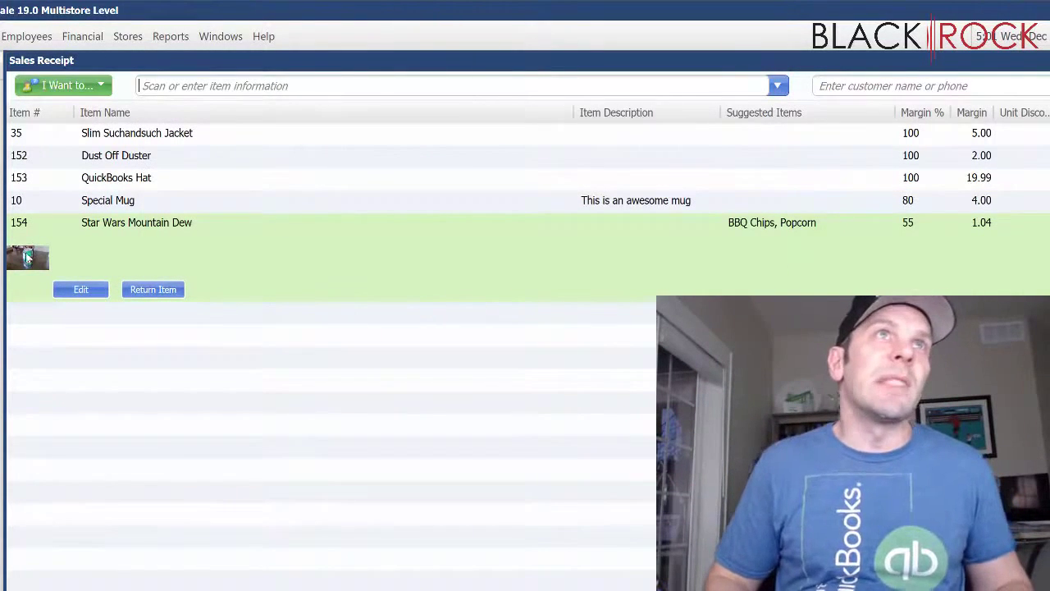
View the photo thumbnails for the Special Mug, QuickBooks Hat, Dust Off Duster and Slim Suchandsuch Jacket lines
click(106, 203)
click(119, 177)
click(121, 157)
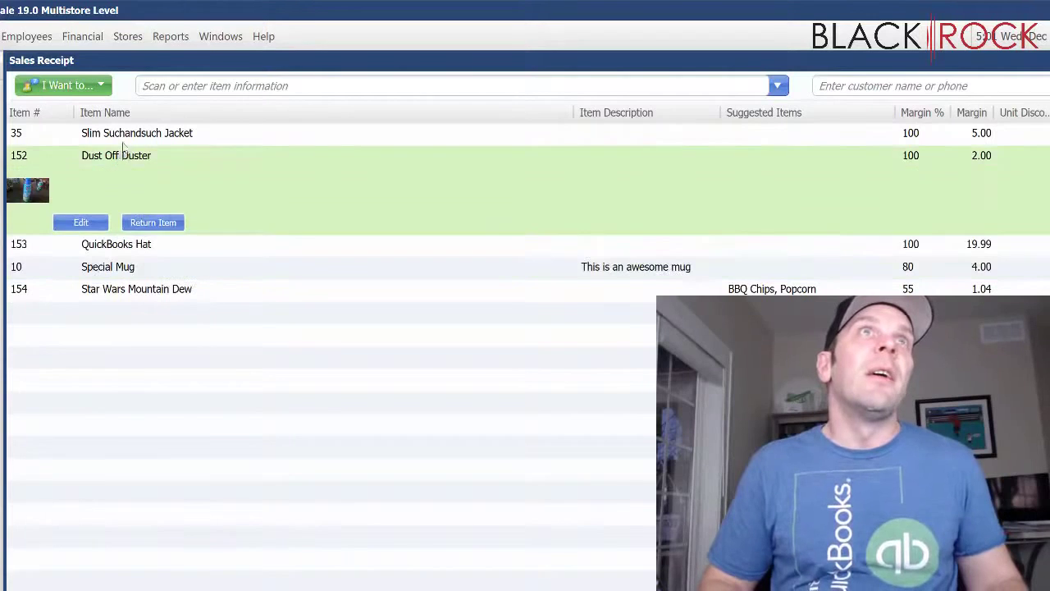
click(125, 136)
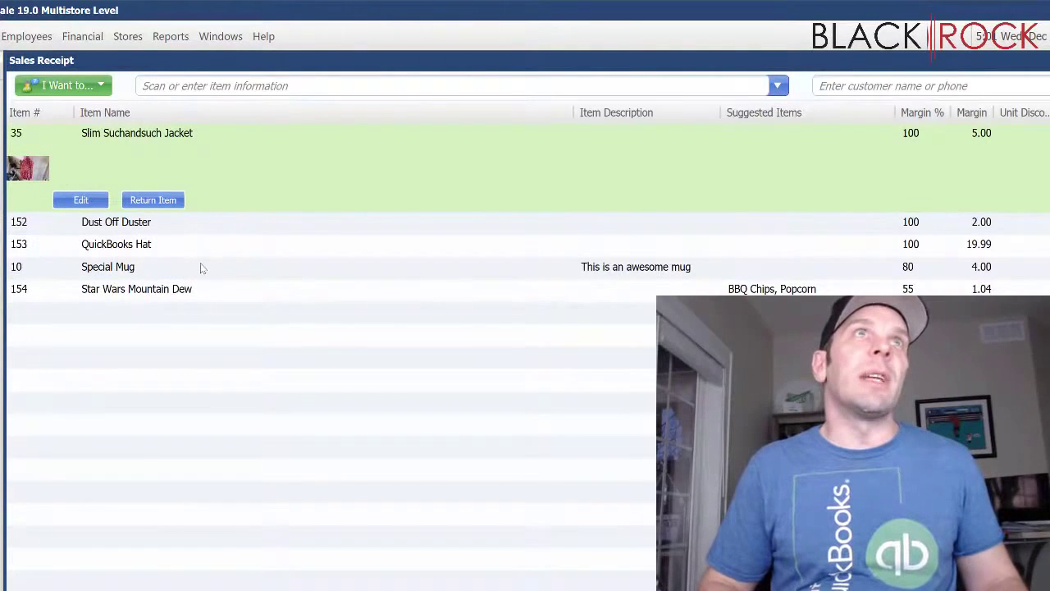